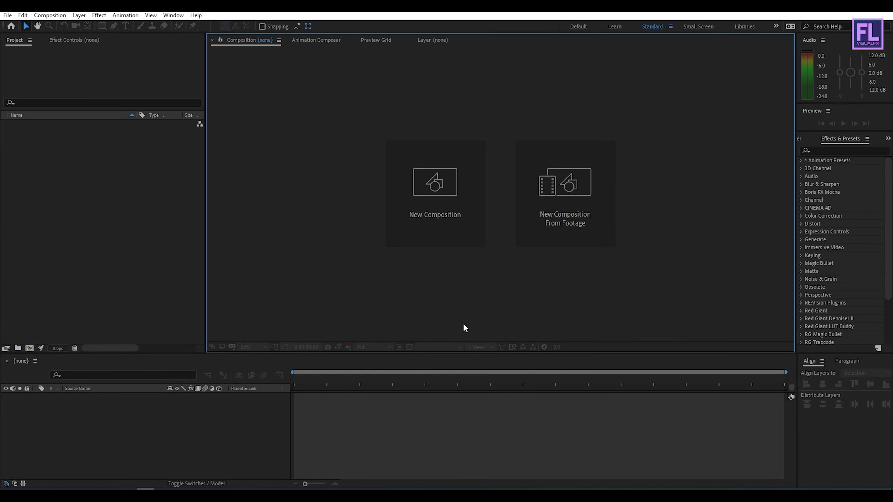
# Create a composition named 'Emmiter' using HDTV 1080 at 29.97 fps, 10 seconds long.
pyautogui.click(444, 205)
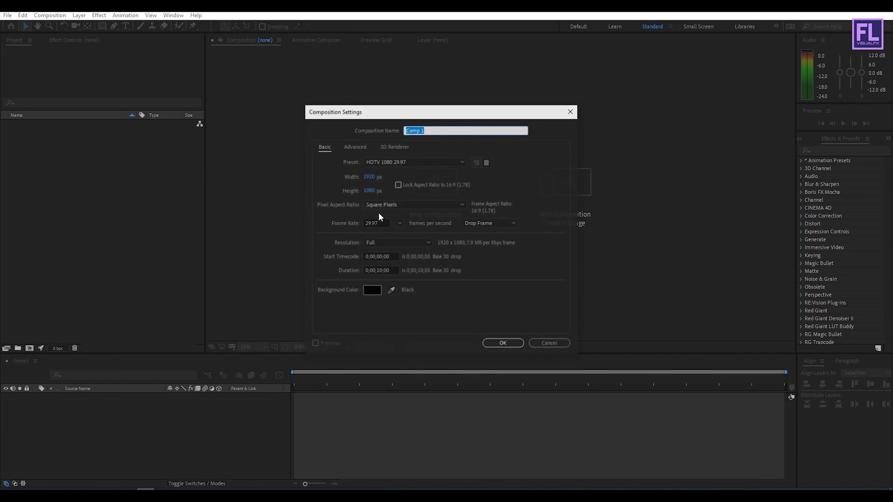
pyautogui.write('er')
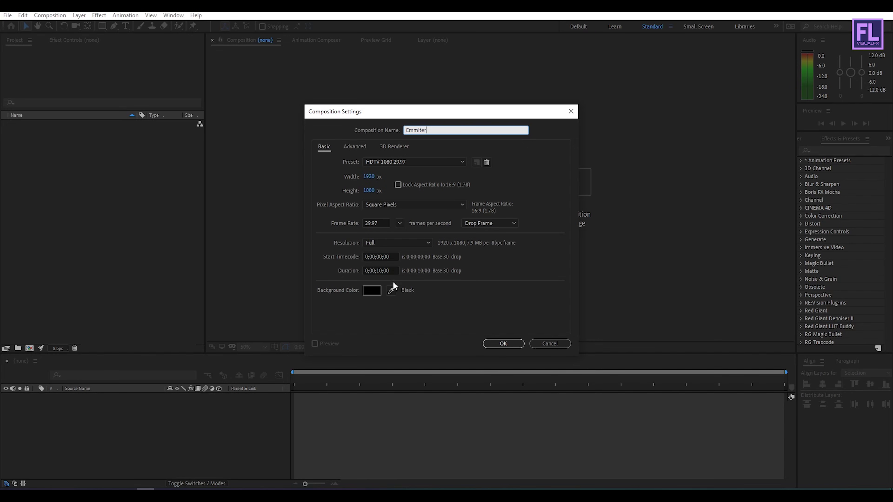
pyautogui.click(396, 270)
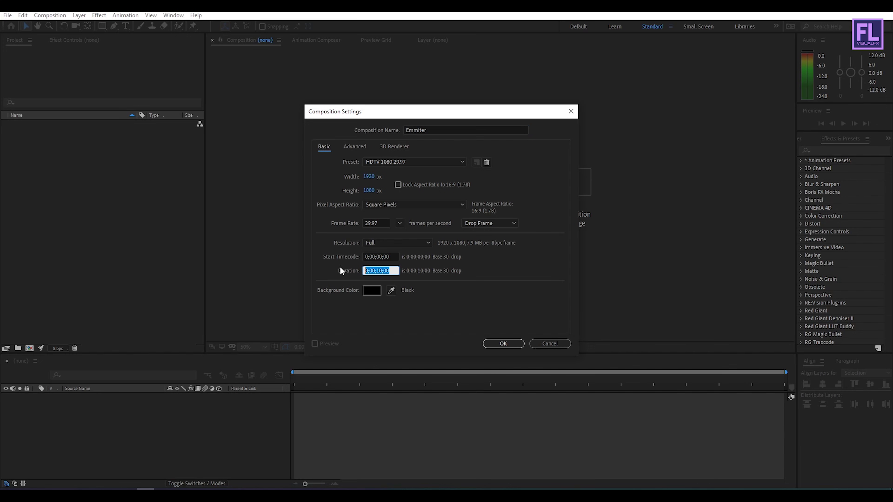
pyautogui.click(503, 343)
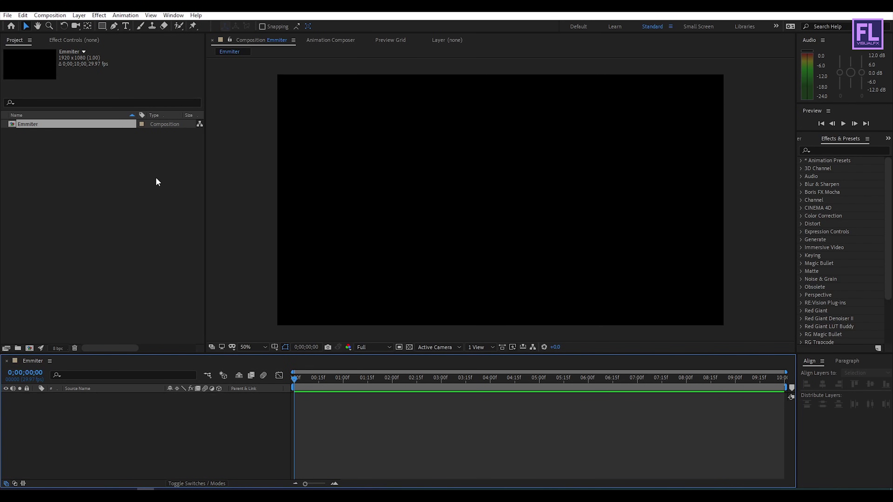
# Import Logo.png into the project, add it to Emmiter and scale it down.
pyautogui.hotkey('alt', 'Tab')
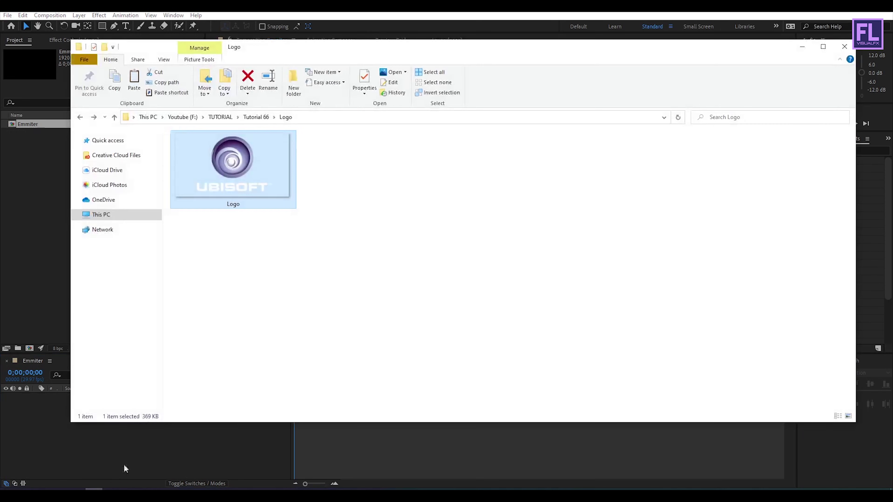
pyautogui.moveTo(235, 185); pyautogui.dragTo(49, 189)
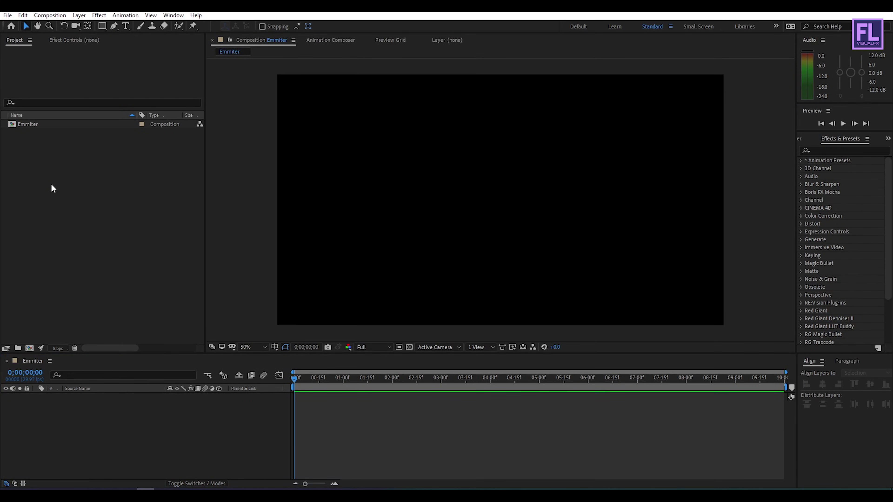
pyautogui.click(45, 133)
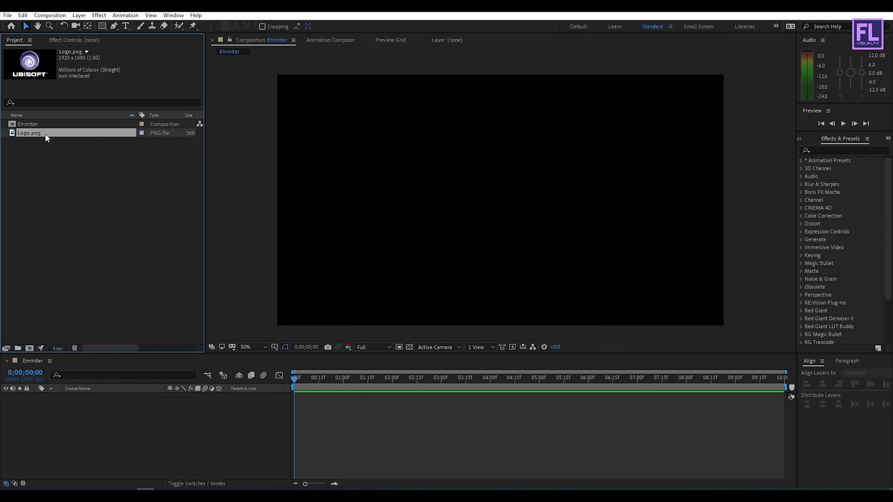
pyautogui.moveTo(38, 132); pyautogui.dragTo(119, 416)
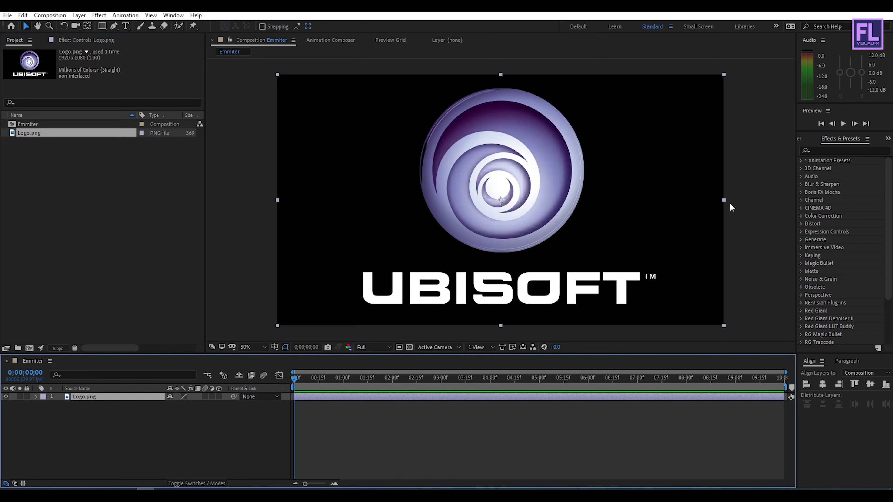
pyautogui.moveTo(726, 200); pyautogui.dragTo(656, 195)
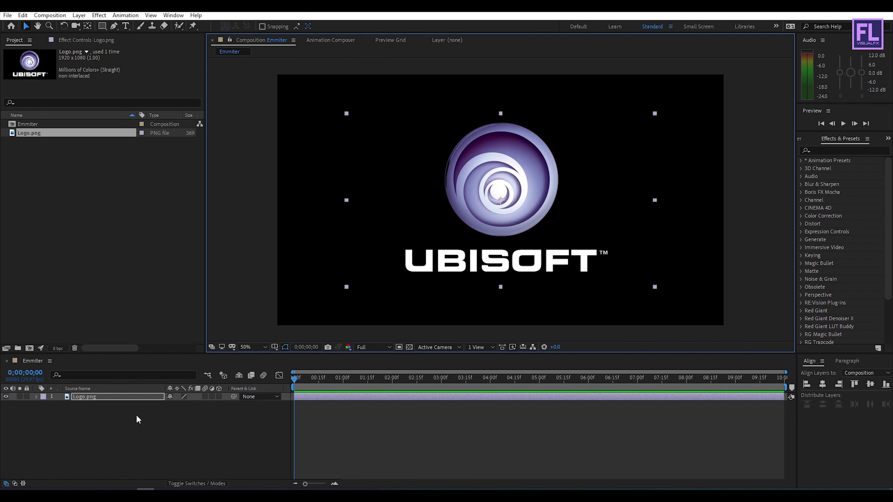
pyautogui.click(115, 411)
# Pre-compose the logo layer into a composition named 'Logo', moving all attributes.
pyautogui.click(101, 398)
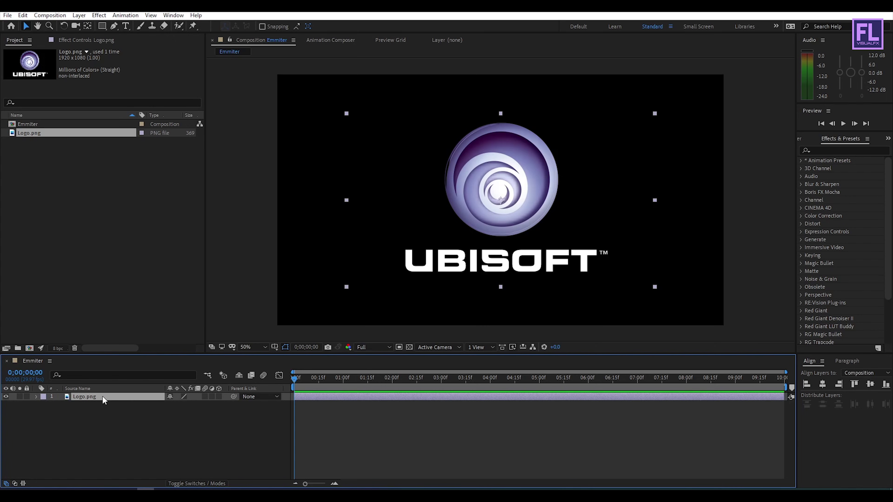
pyautogui.rightClick(103, 399)
pyautogui.click(133, 356)
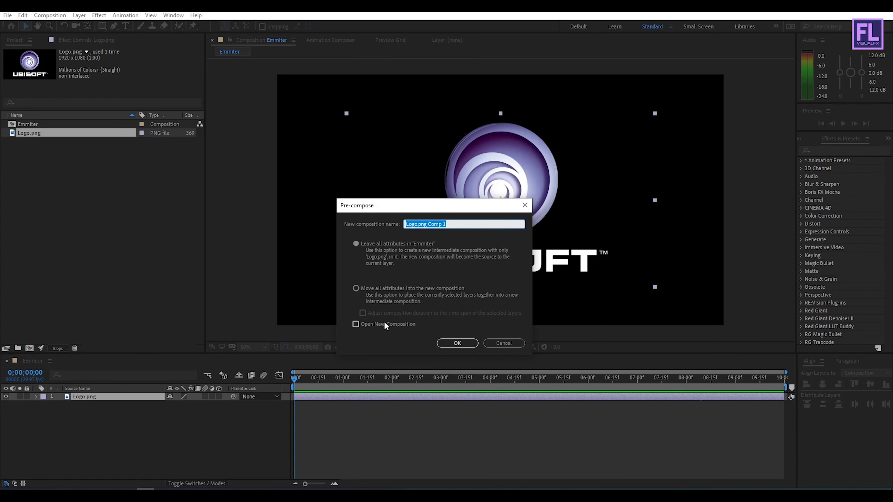
pyautogui.click(374, 294)
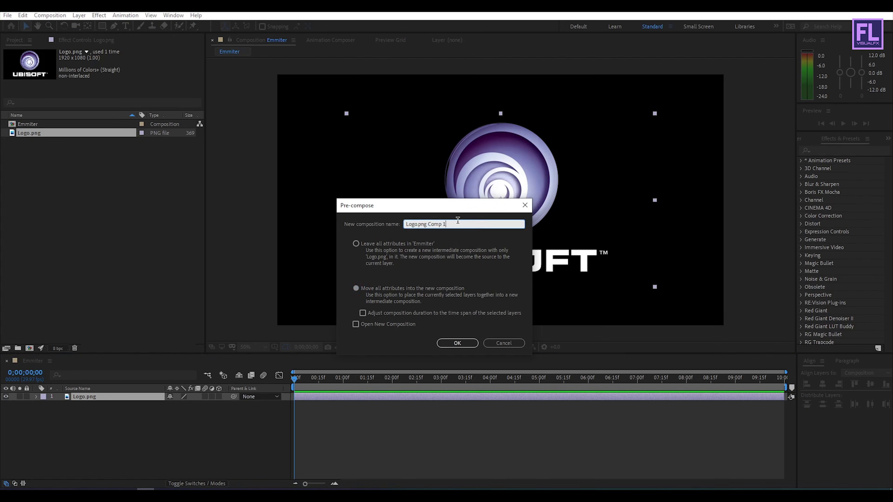
pyautogui.write('Logo')
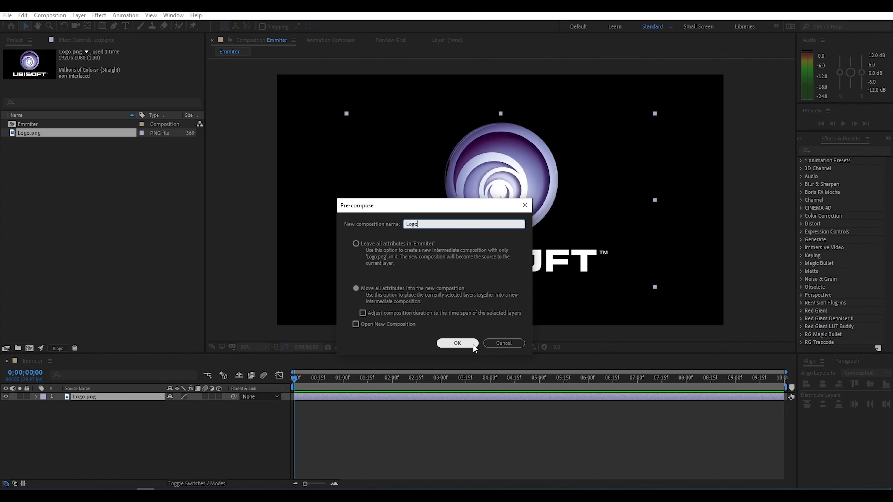
pyautogui.click(457, 343)
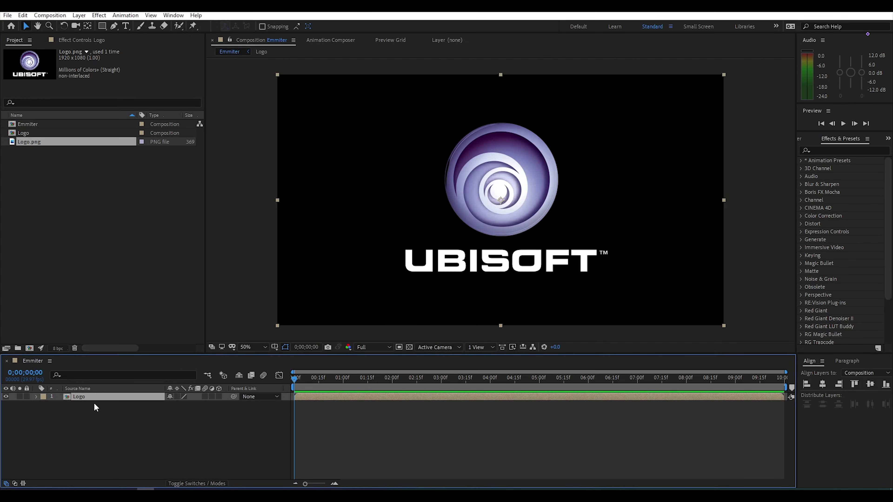
# Draw a narrow rectangle mask at the left and keyframe it moving right by 6 s.
pyautogui.click(104, 27)
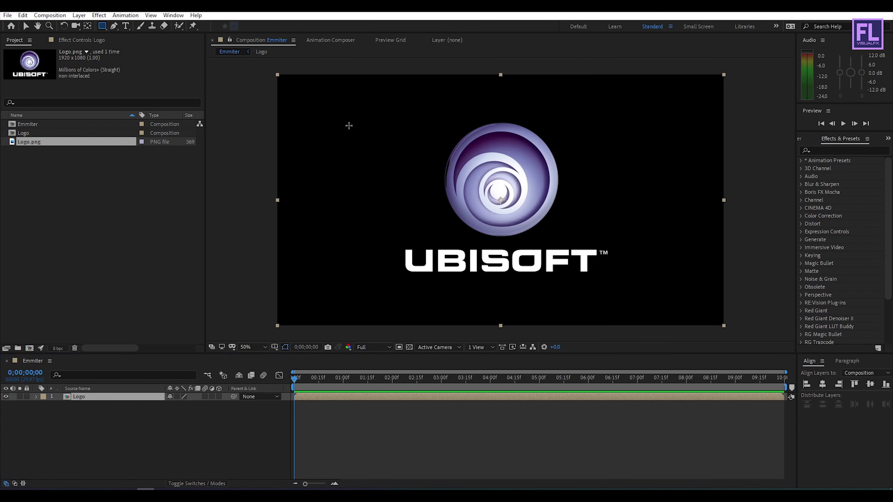
pyautogui.moveTo(321, 107); pyautogui.dragTo(353, 296)
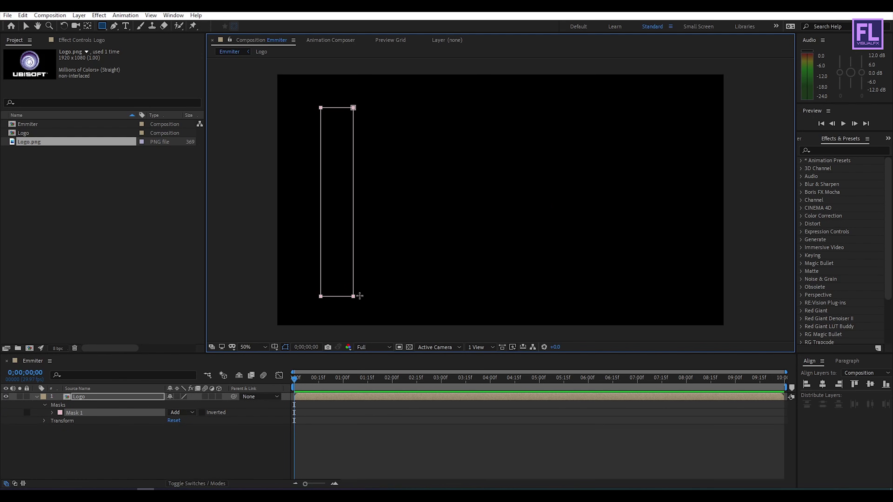
pyautogui.click(52, 413)
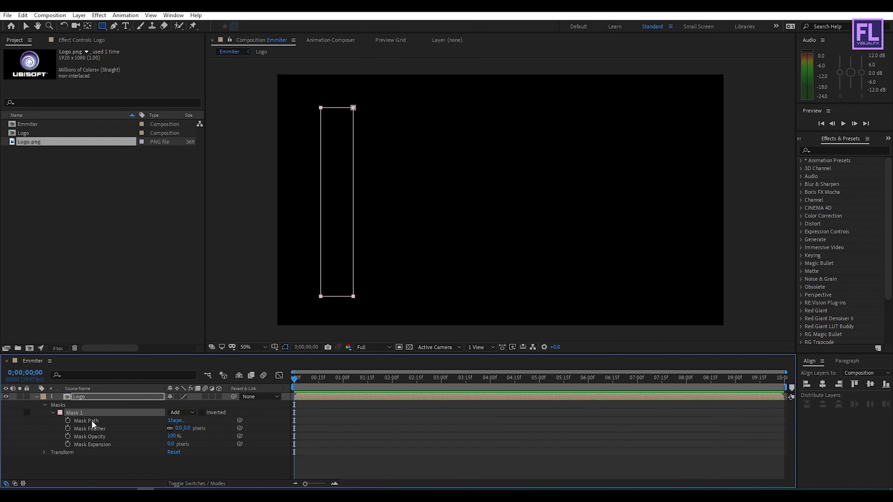
pyautogui.click(68, 420)
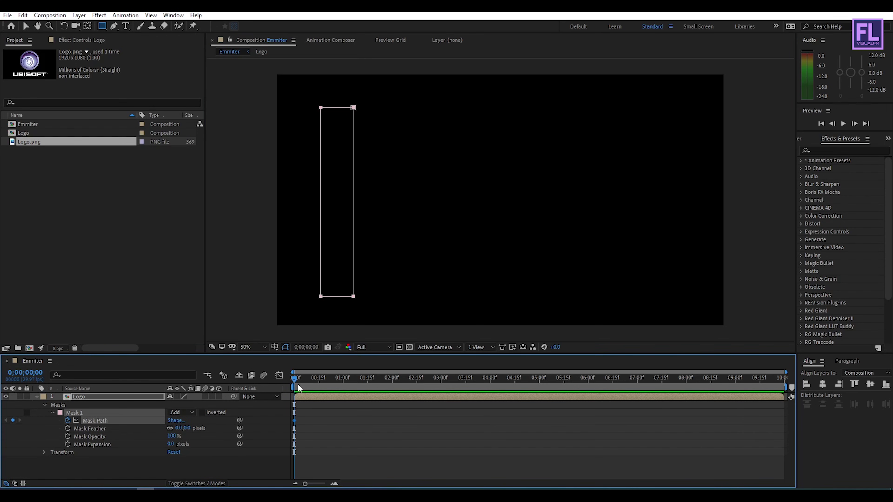
pyautogui.moveTo(299, 380); pyautogui.dragTo(589, 387)
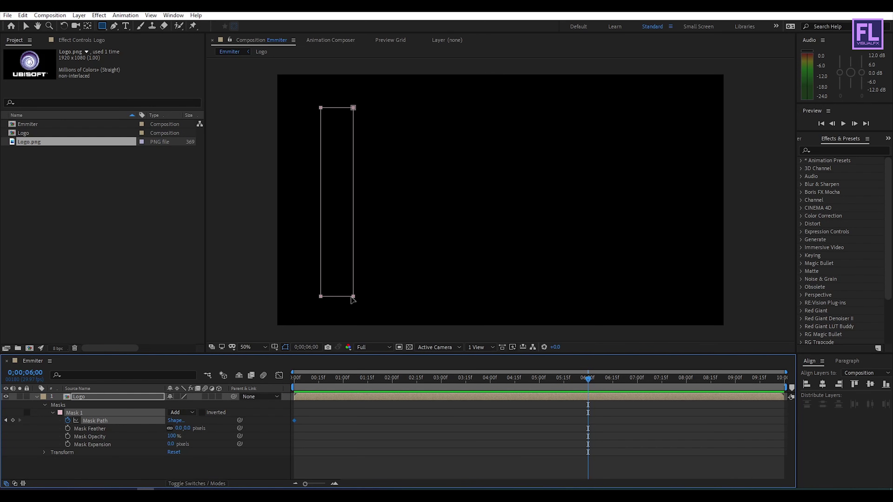
pyautogui.press('v')
pyautogui.doubleClick(348, 265)
pyautogui.moveTo(344, 255); pyautogui.dragTo(677, 262)
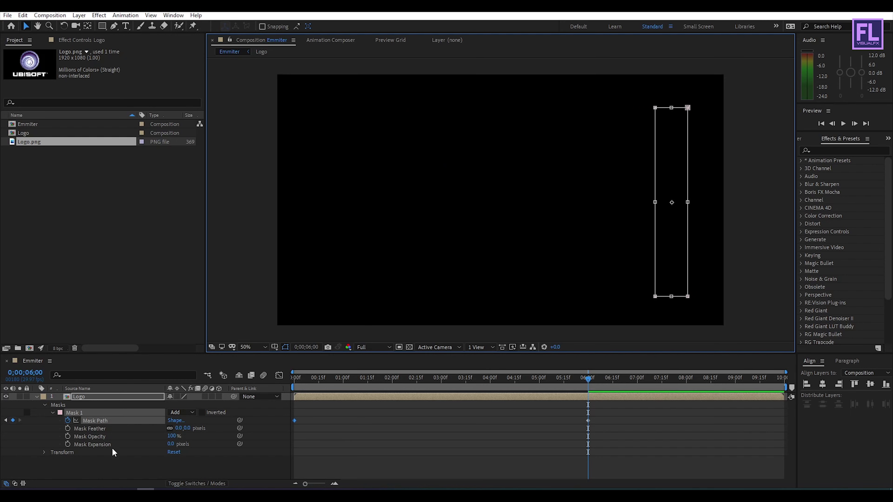
# Set the mask feather to 65 px and scrub through to check the wipe.
pyautogui.click(178, 428)
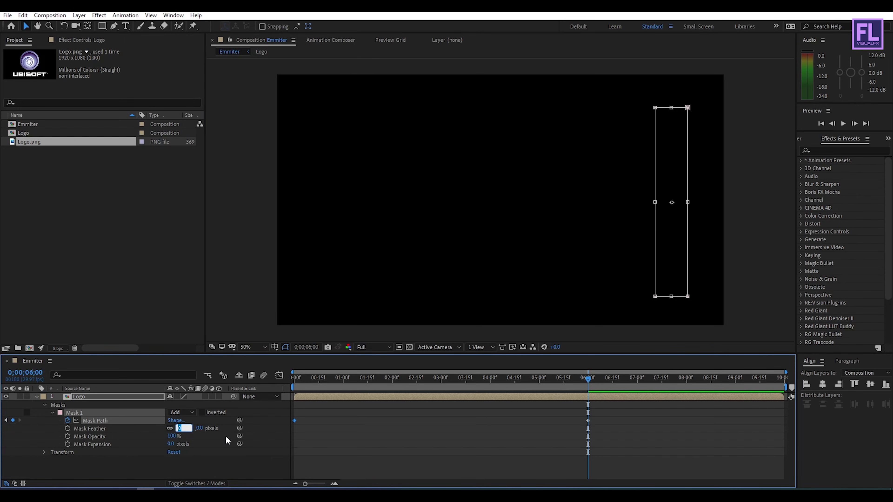
pyautogui.write('65')
pyautogui.press('Return')
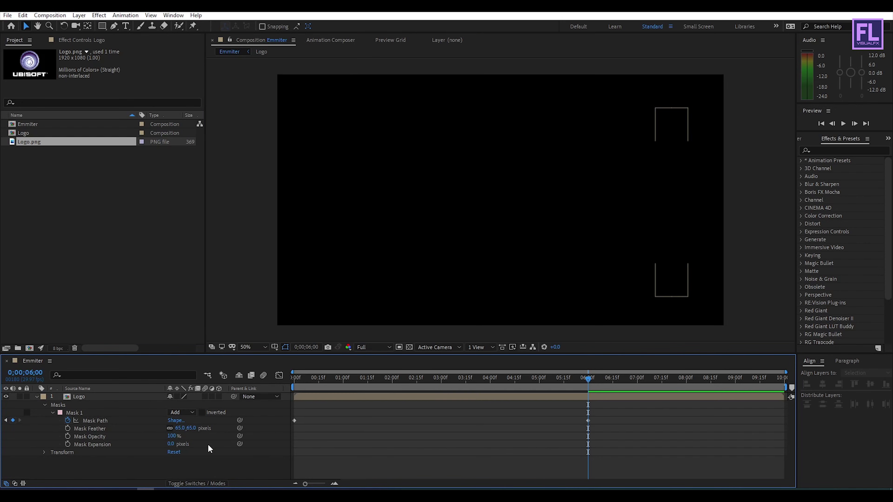
pyautogui.moveTo(445, 381); pyautogui.dragTo(399, 382)
pyautogui.click(36, 396)
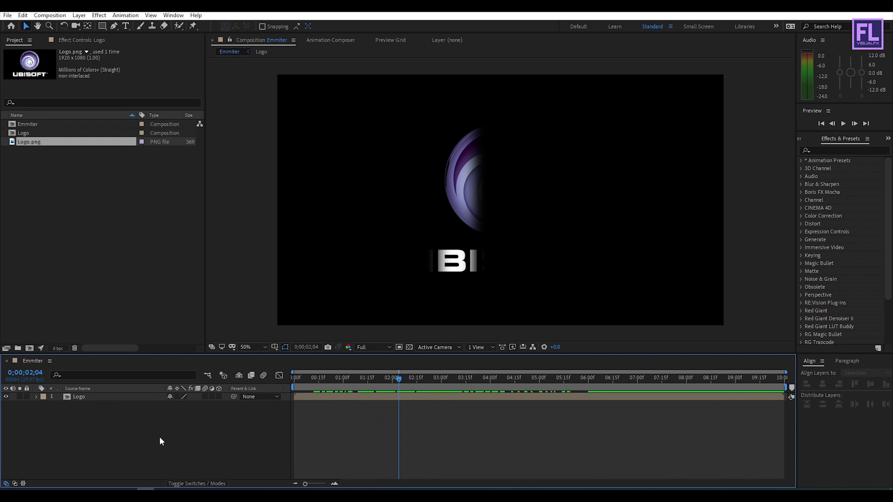
# Create a new composition named 'Logo Animation'.
pyautogui.click(30, 348)
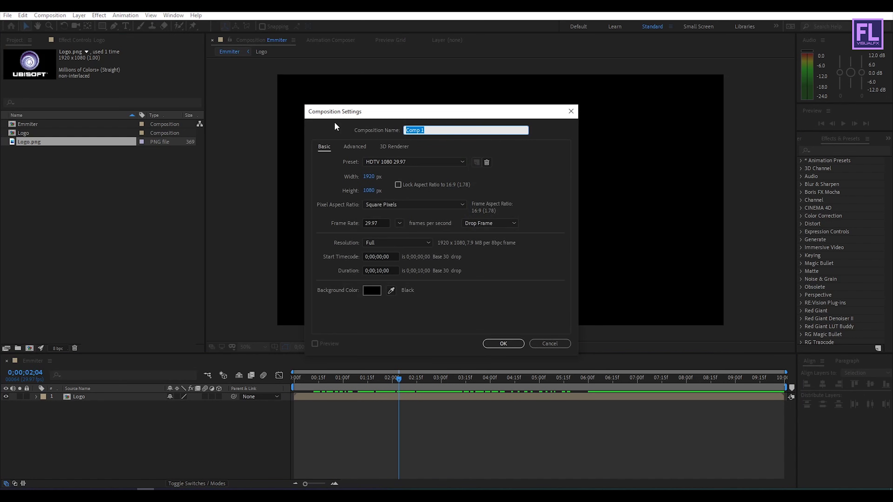
pyautogui.write('Logo Animation')
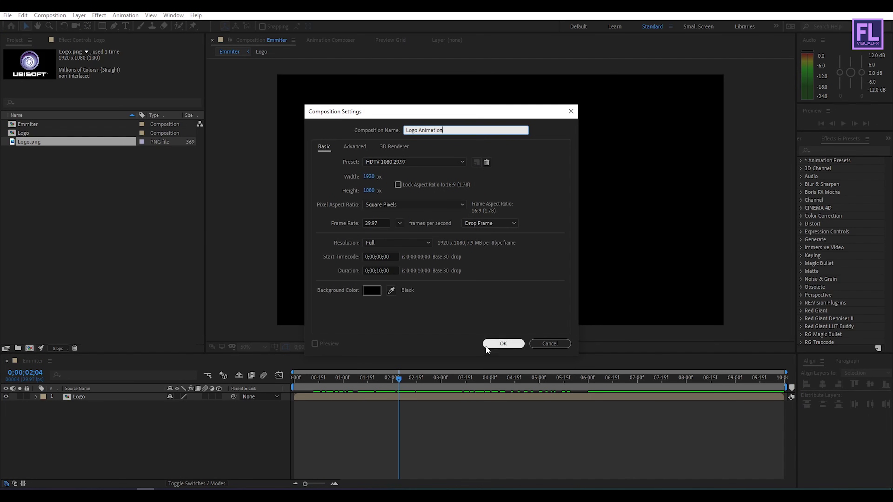
pyautogui.click(503, 343)
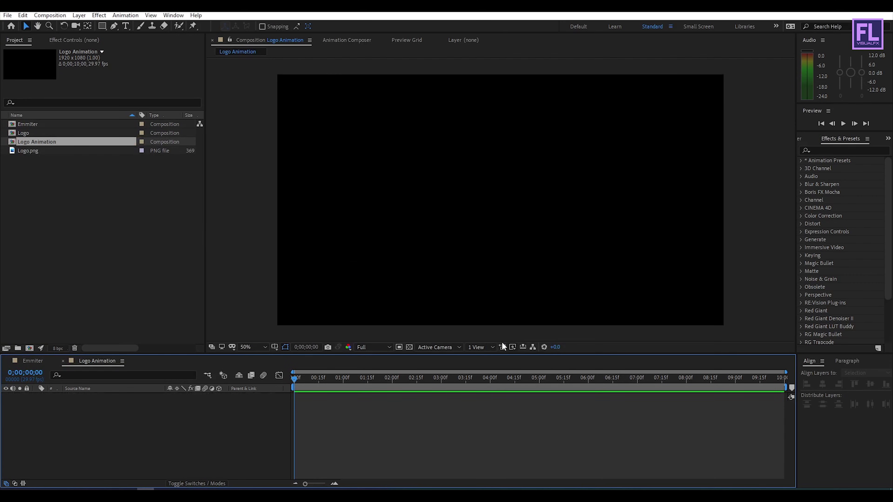
# Add a black (#000000) solid layer to Logo Animation.
pyautogui.rightClick(172, 428)
pyautogui.moveTo(172, 329)
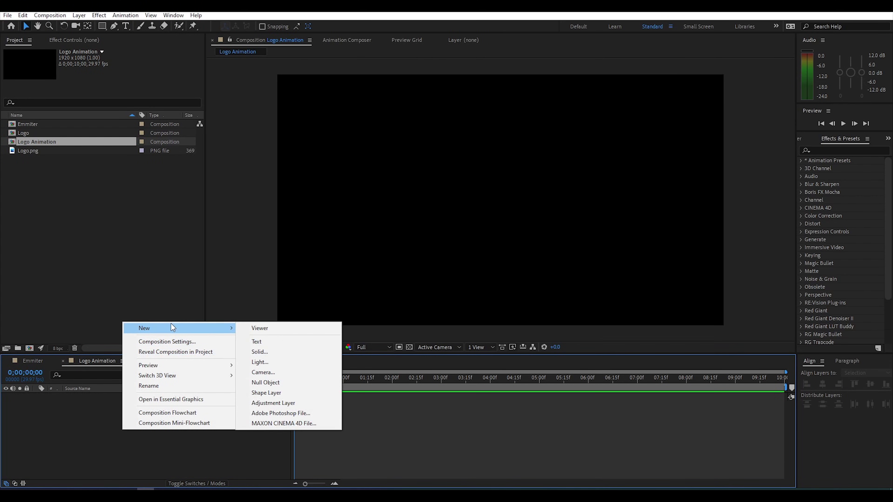
pyautogui.click(271, 349)
pyautogui.click(478, 354)
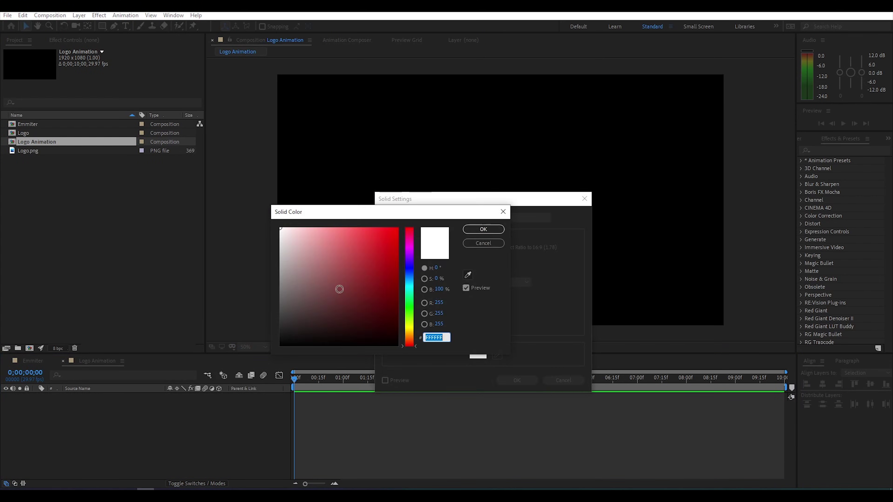
pyautogui.write('000000')
pyautogui.click(478, 229)
pyautogui.click(505, 381)
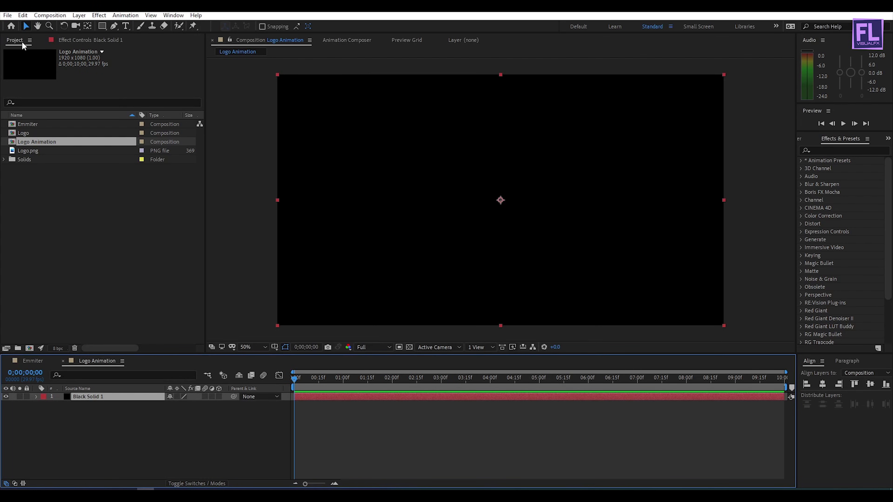
pyautogui.click(16, 40)
# Add the Emmiter comp as a 3D layer, preview it, then hide it.
pyautogui.click(39, 125)
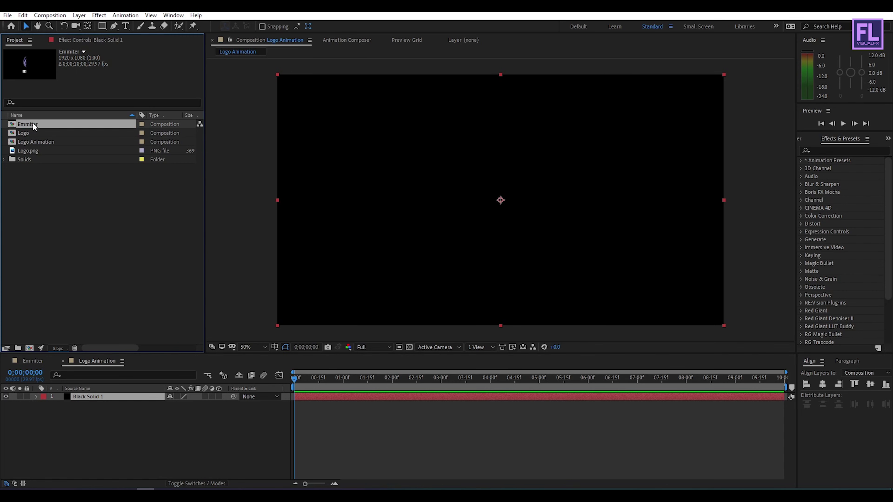
pyautogui.moveTo(32, 123); pyautogui.dragTo(108, 399)
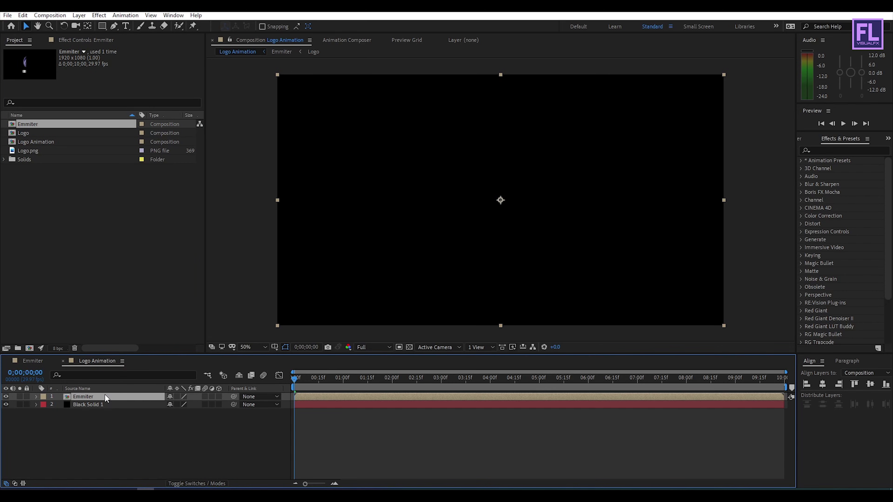
pyautogui.click(219, 397)
pyautogui.press('space')
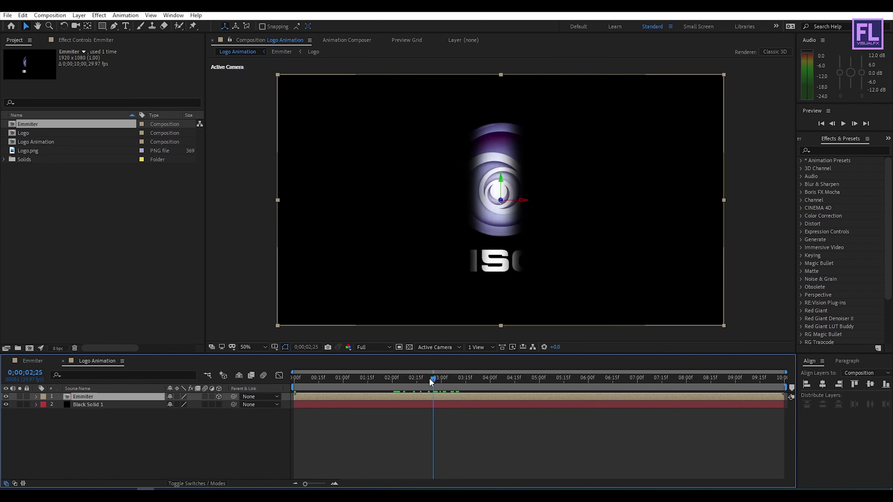
pyautogui.click(6, 396)
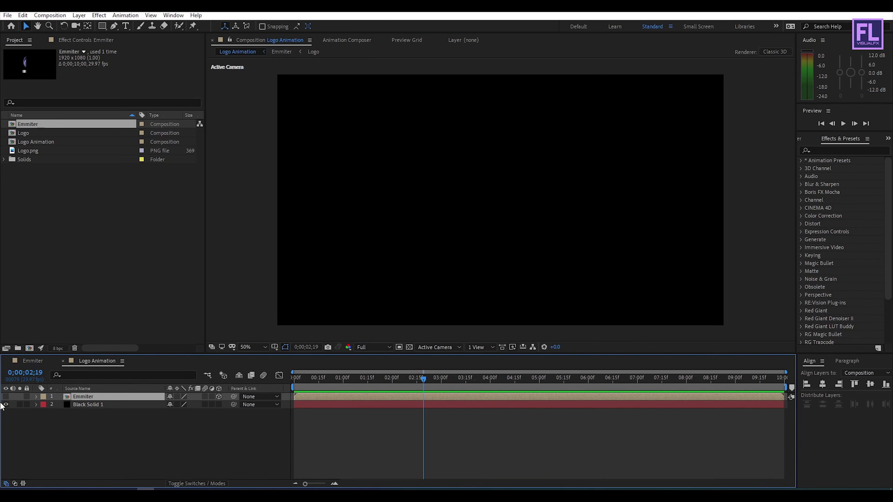
pyautogui.click(108, 440)
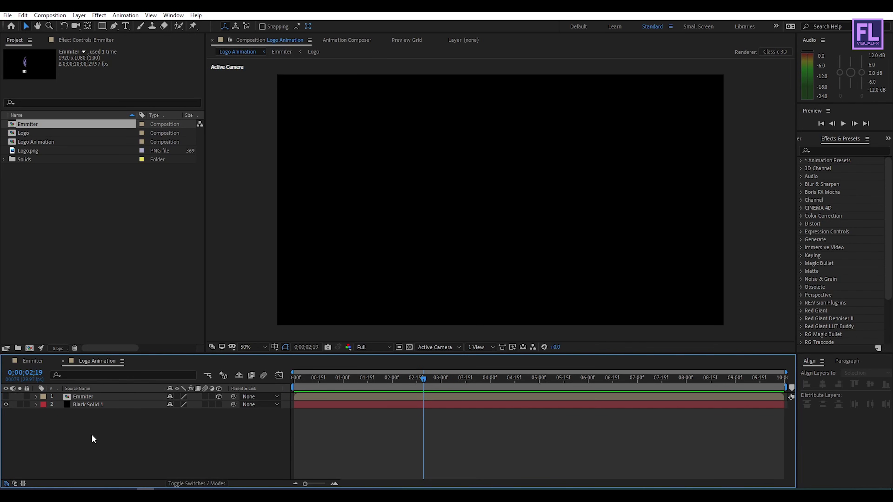
# Create a new solid layer named 'Particuler'.
pyautogui.rightClick(93, 438)
pyautogui.moveTo(106, 336)
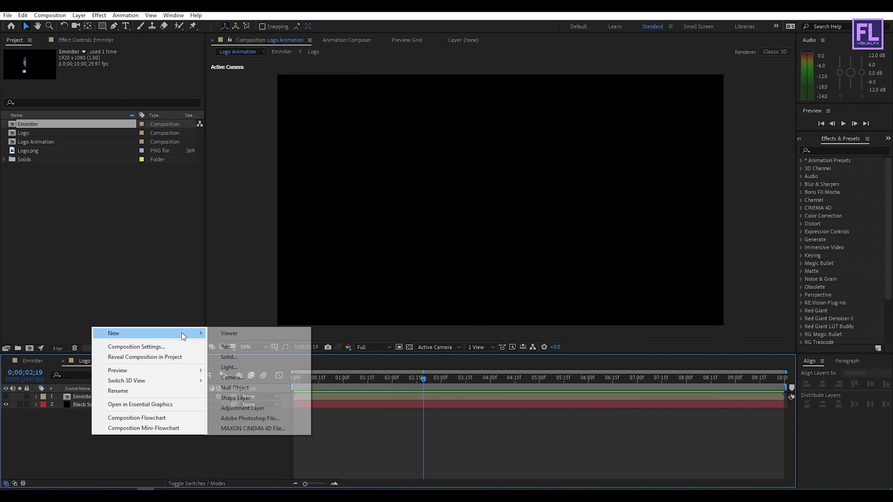
pyautogui.click(229, 357)
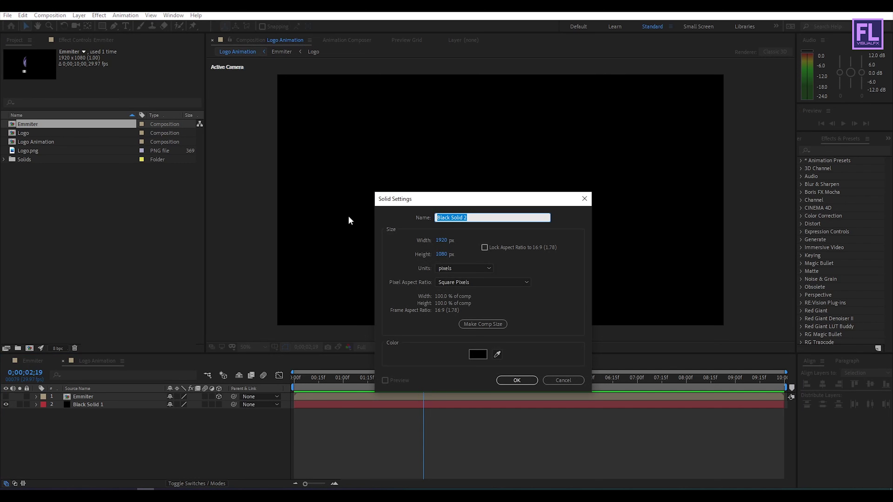
pyautogui.write('Particuler')
pyautogui.click(528, 381)
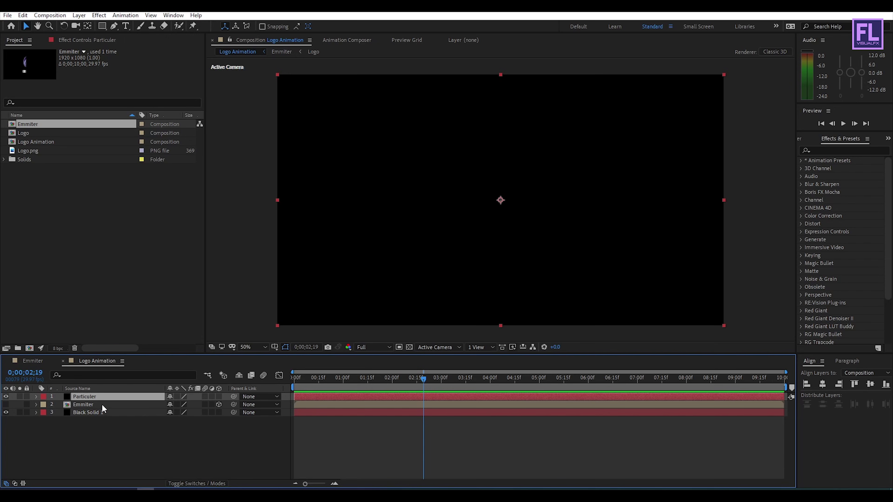
# Search 'part' in Effects & Presets and apply Particular to the Particuler layer.
pyautogui.click(815, 150)
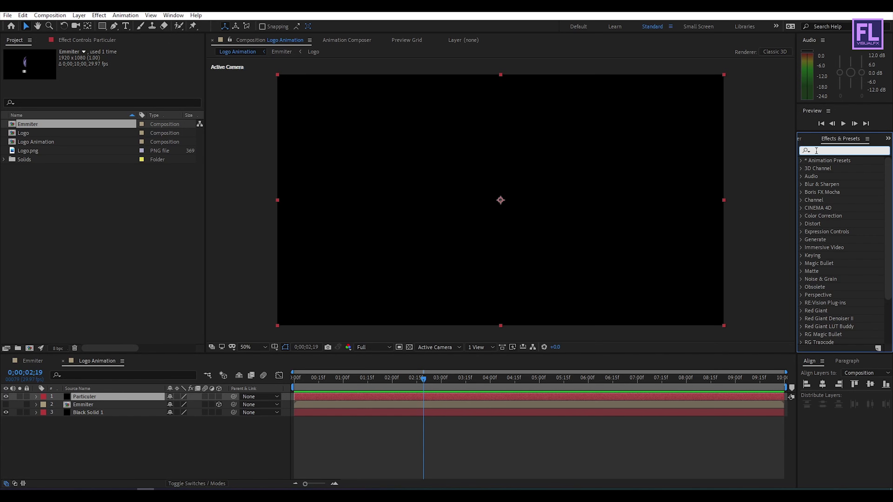
pyautogui.write('part')
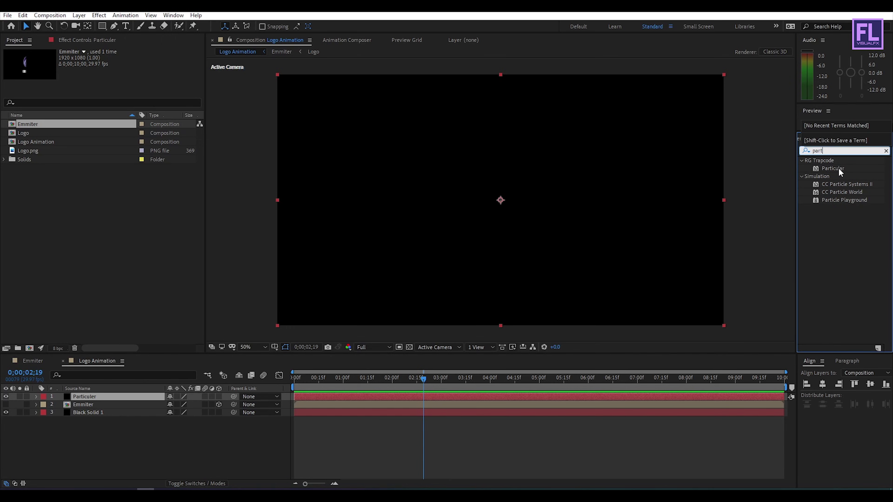
pyautogui.moveTo(838, 170); pyautogui.dragTo(480, 224)
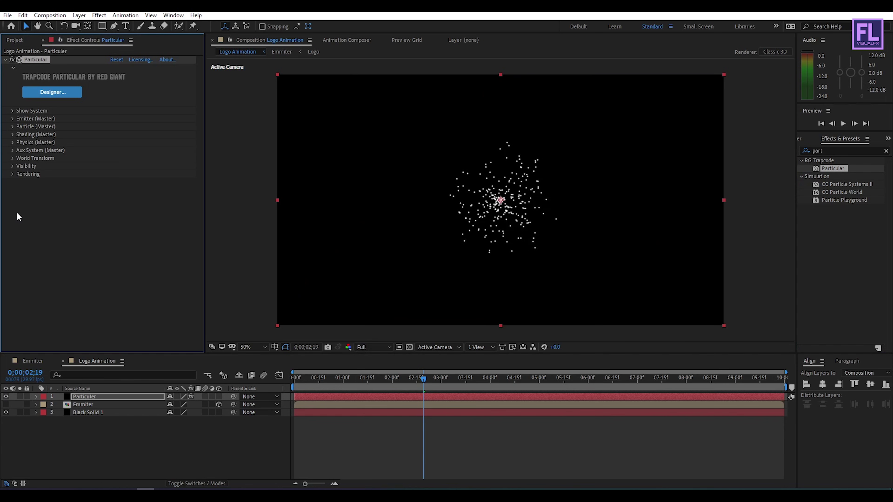
# Set Particles/sec to 1,000,000 and change the emitter type to Box.
pyautogui.click(12, 119)
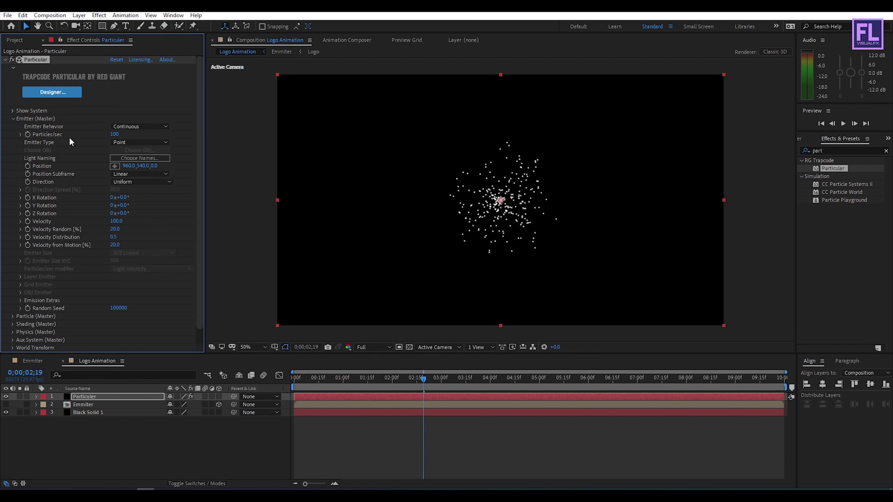
pyautogui.click(116, 134)
pyautogui.write('1')
pyautogui.write('00000')
pyautogui.press('Return')
pyautogui.click(506, 283)
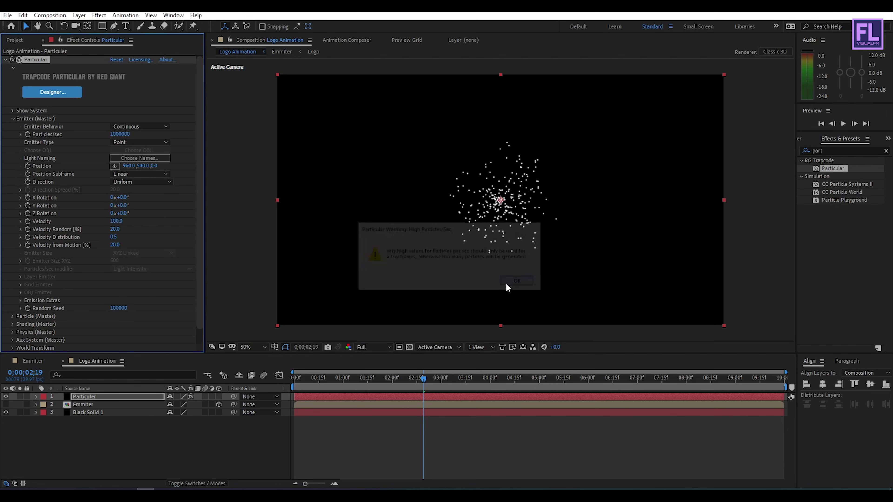
pyautogui.click(133, 142)
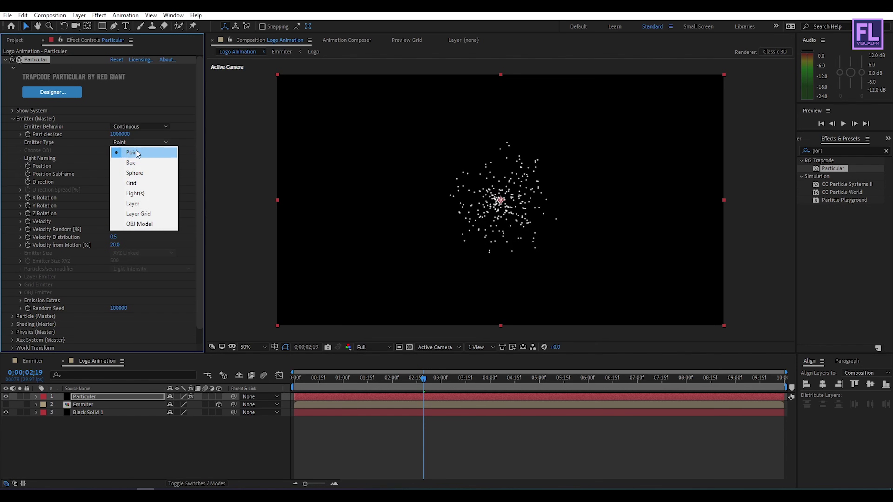
pyautogui.click(142, 164)
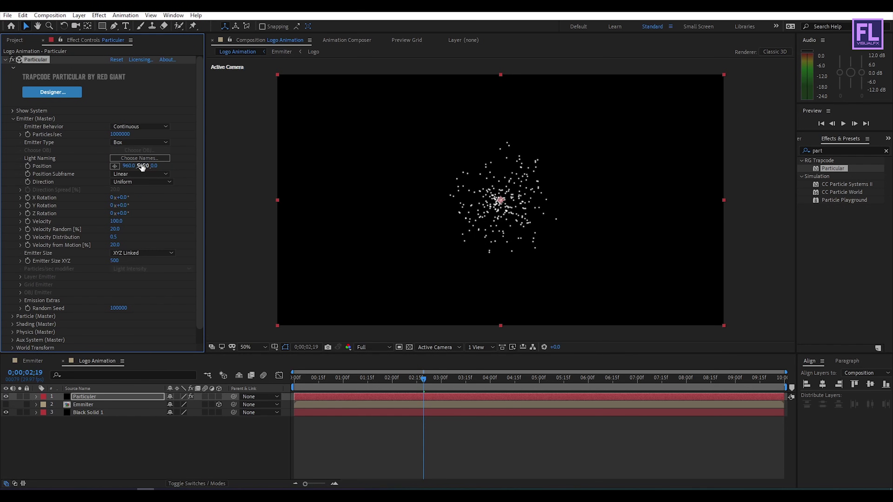
# Set Velocity Random to 90 and Emitter Size to XYZ Individual with X, Y, Z at 50.
pyautogui.click(117, 230)
pyautogui.write('90')
pyautogui.click(163, 232)
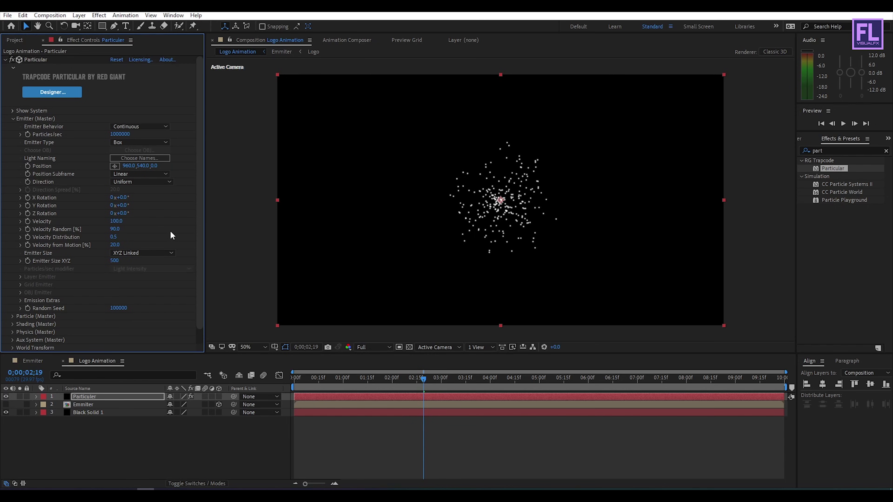
pyautogui.click(152, 254)
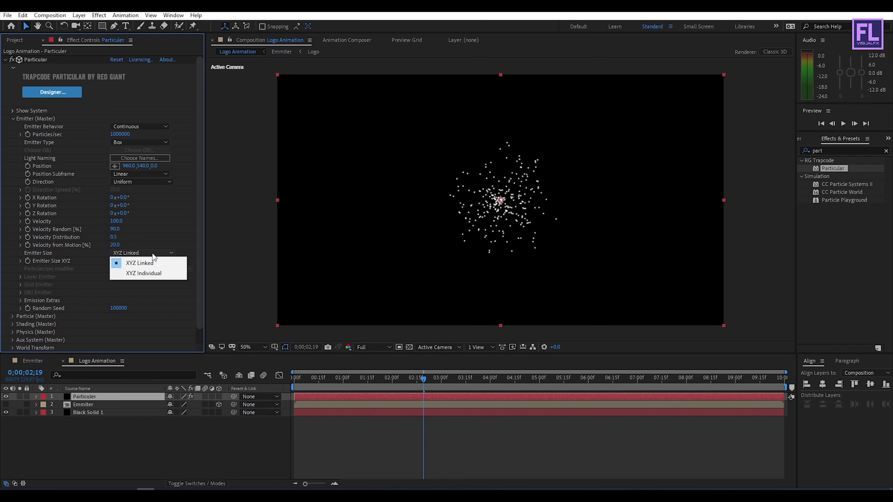
pyautogui.click(151, 274)
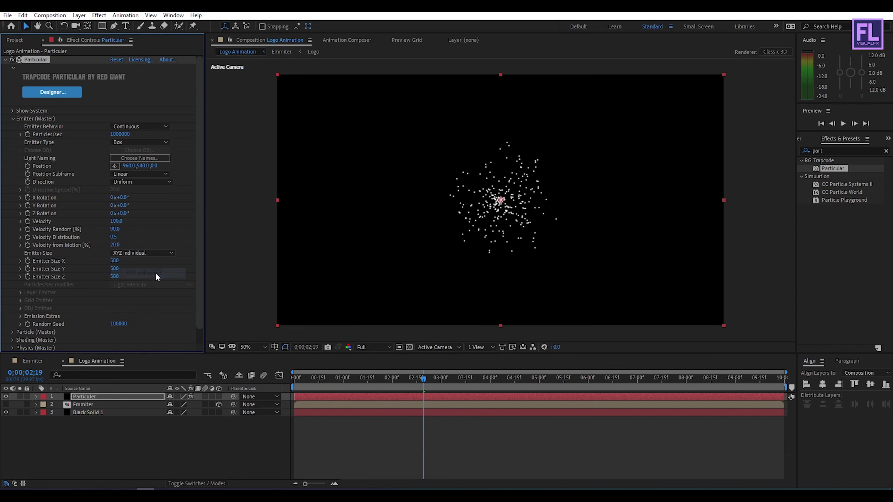
pyautogui.click(116, 260)
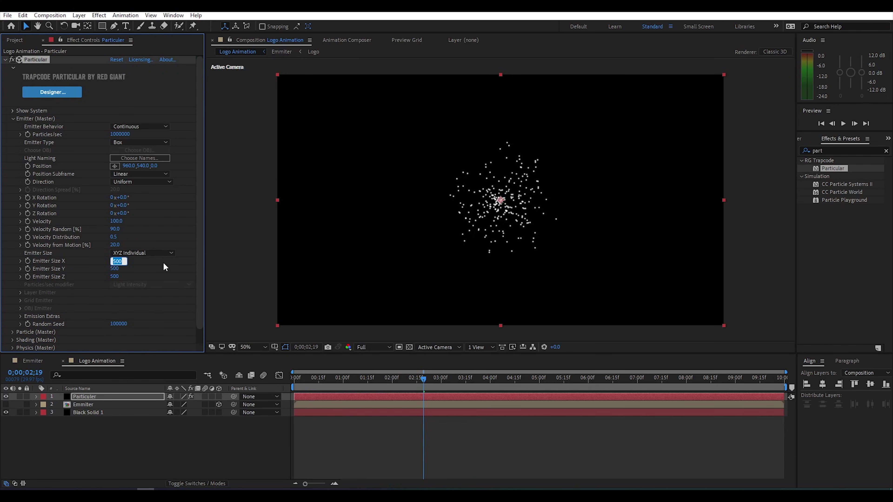
pyautogui.write('50')
pyautogui.click(117, 269)
pyautogui.write('50')
pyautogui.click(114, 276)
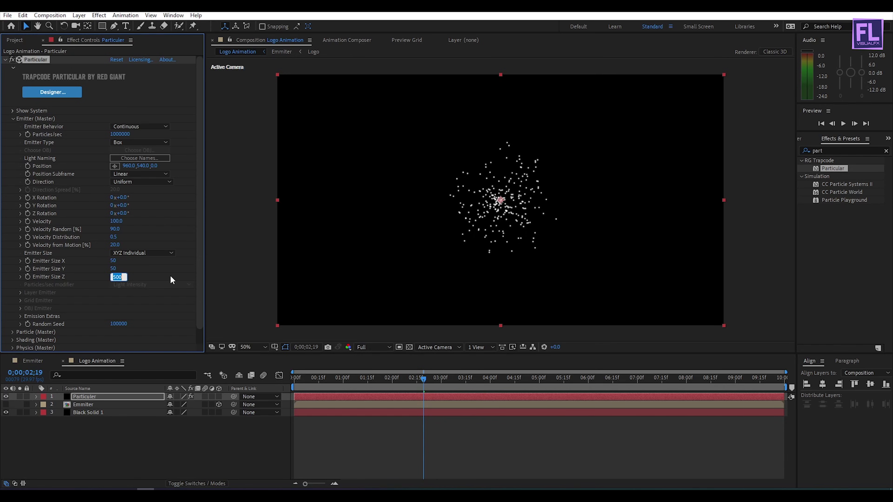
pyautogui.write('50')
pyautogui.click(142, 268)
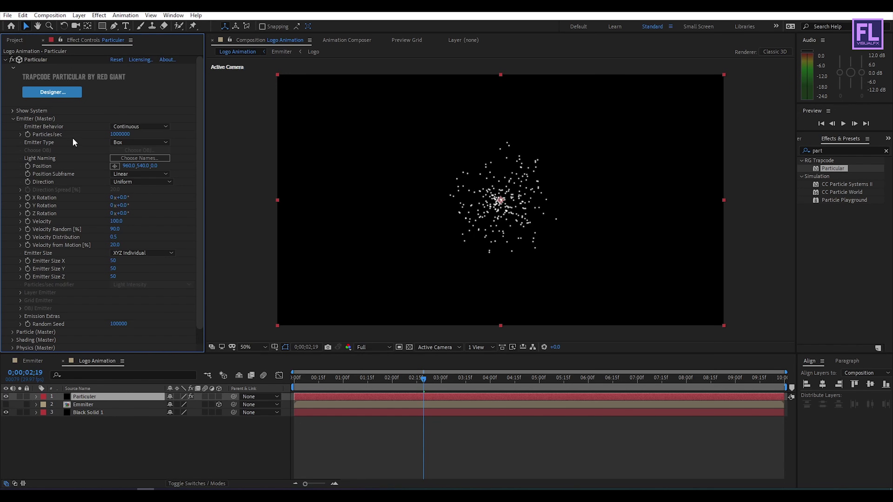
# Switch the emitter type to Layer and choose Emmiter as the source layer.
pyautogui.click(145, 143)
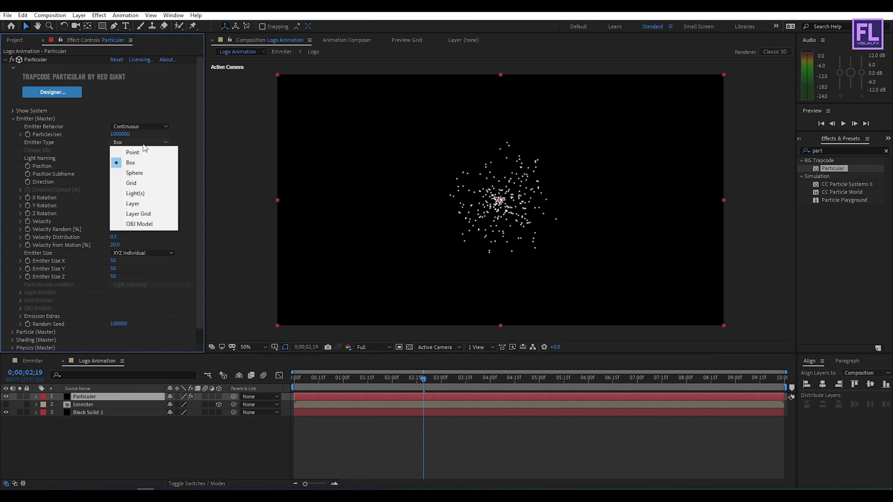
pyautogui.click(140, 204)
pyautogui.scroll(-1, 171, 199)
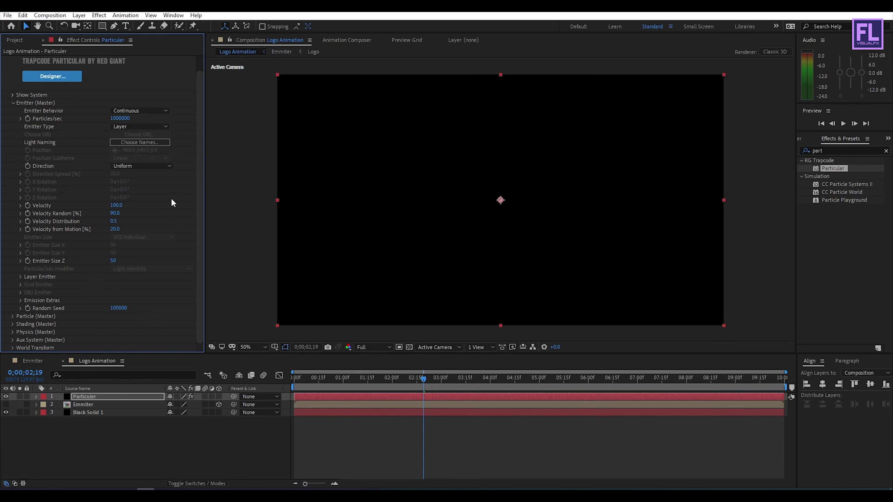
pyautogui.click(21, 277)
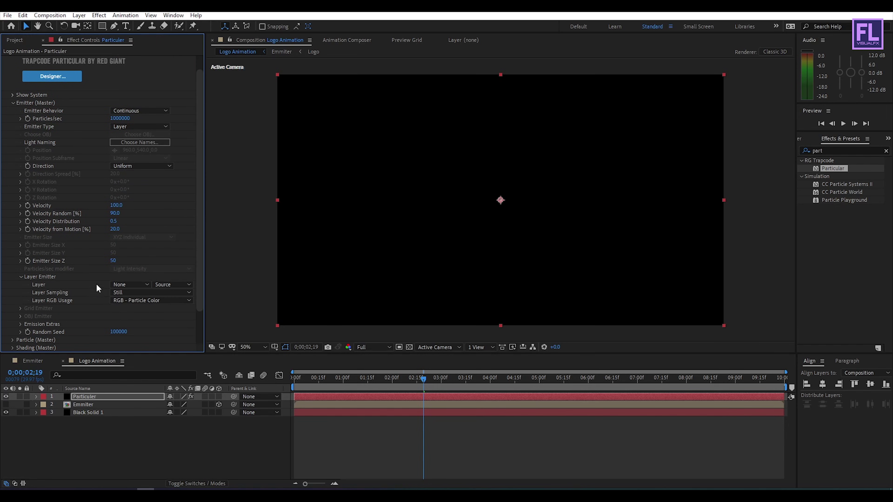
pyautogui.click(138, 285)
pyautogui.click(156, 319)
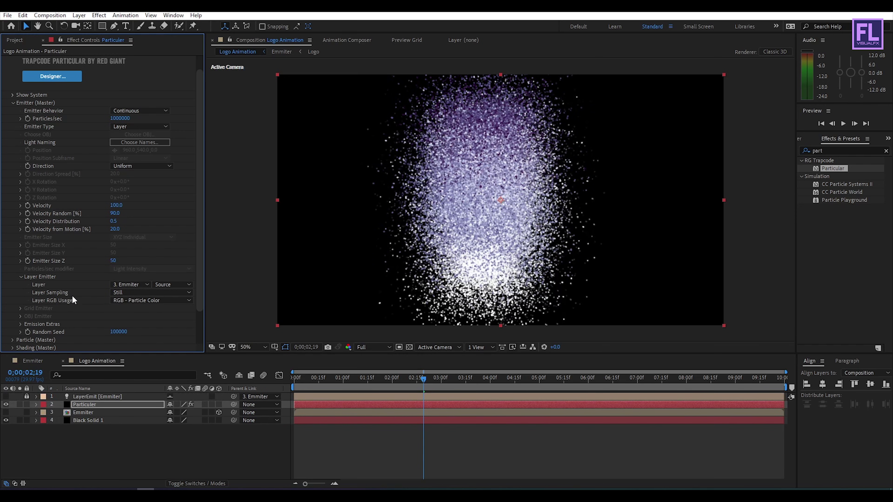
# Set Layer Sampling to Particle Birth Time and keep RGB - Particle Color.
pyautogui.click(138, 292)
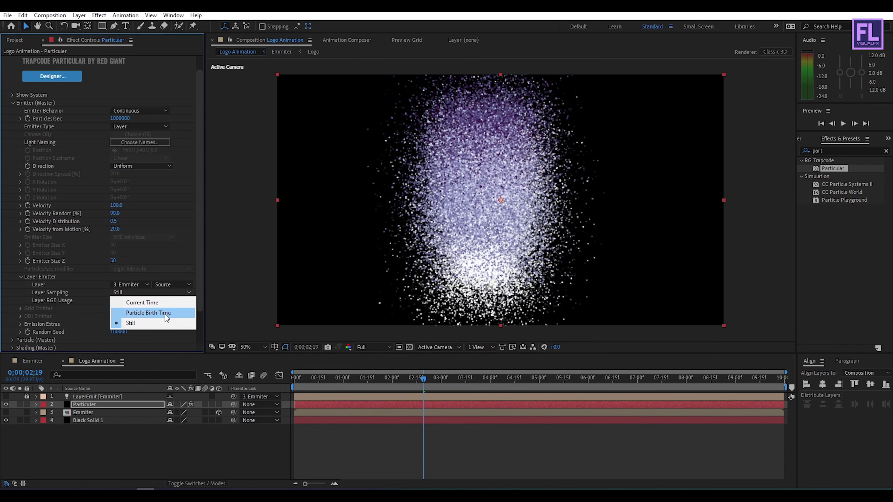
pyautogui.click(160, 313)
pyautogui.click(143, 300)
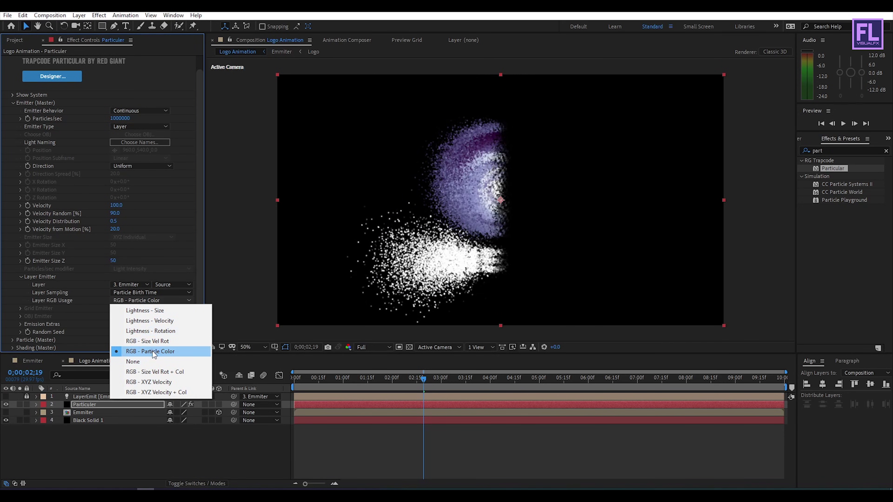
pyautogui.click(166, 352)
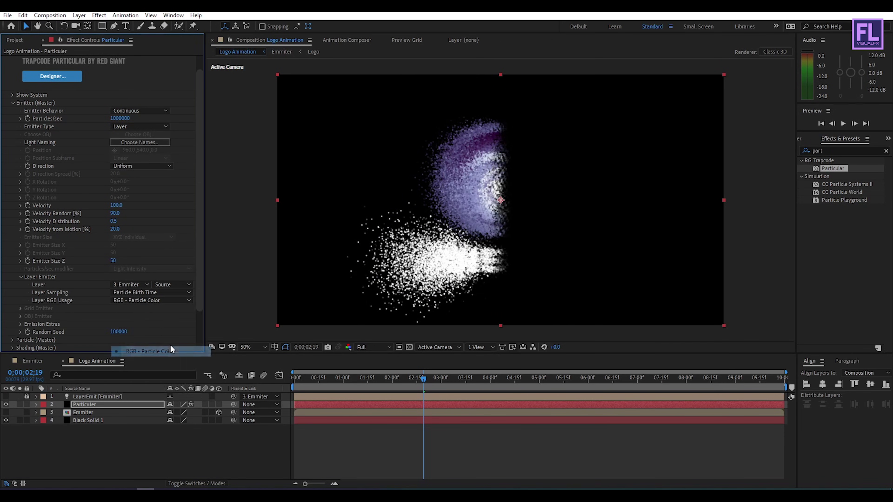
pyautogui.click(21, 277)
pyautogui.click(13, 103)
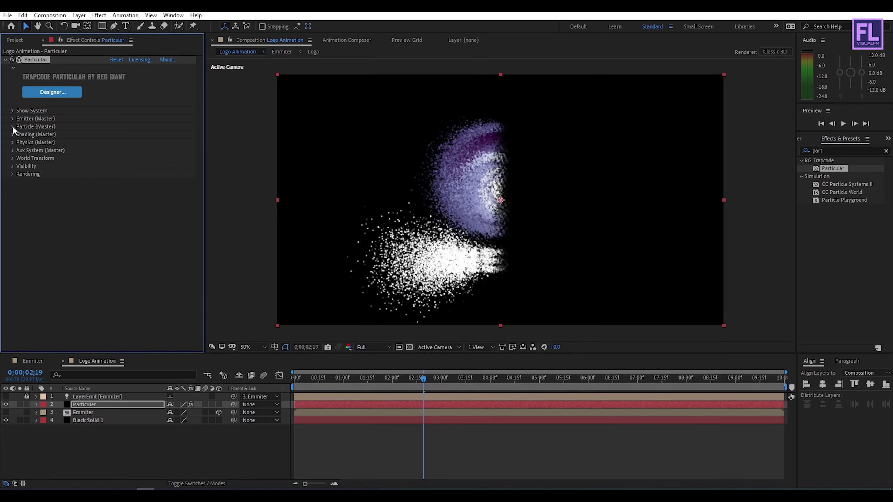
# Set particle Life to 1.5 seconds with Life Random at 100%.
pyautogui.click(13, 127)
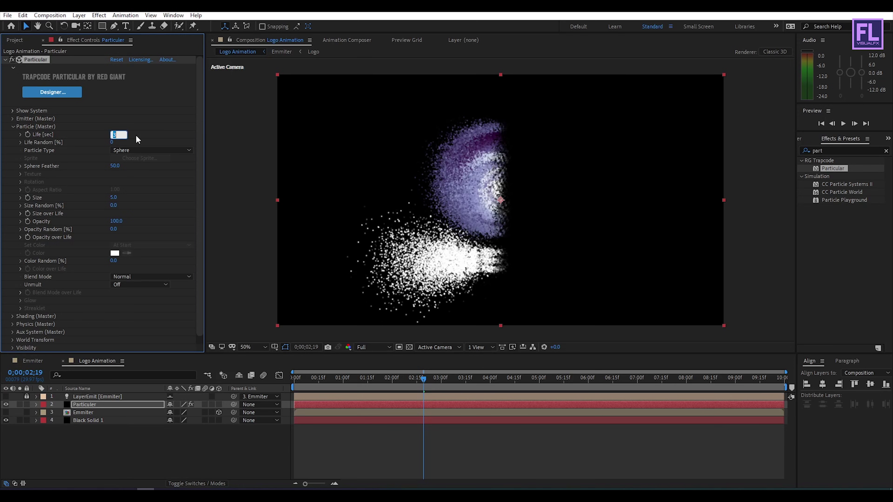
pyautogui.write('1.5')
pyautogui.press('Return')
pyautogui.moveTo(117, 141); pyautogui.dragTo(255, 134)
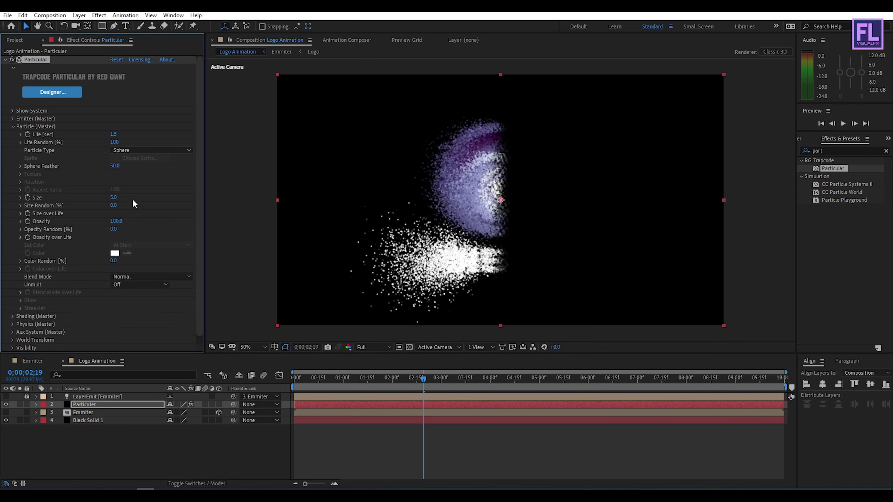
# Set Sphere Feather to 25, particle Size to 6 and Size Random to 100%.
pyautogui.click(114, 166)
pyautogui.write('25')
pyautogui.press('Return')
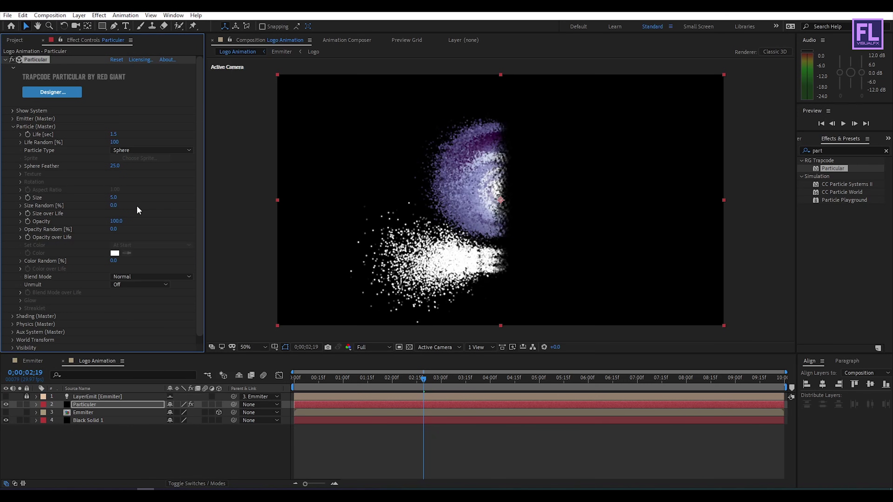
pyautogui.click(113, 198)
pyautogui.write('6')
pyautogui.press('Return')
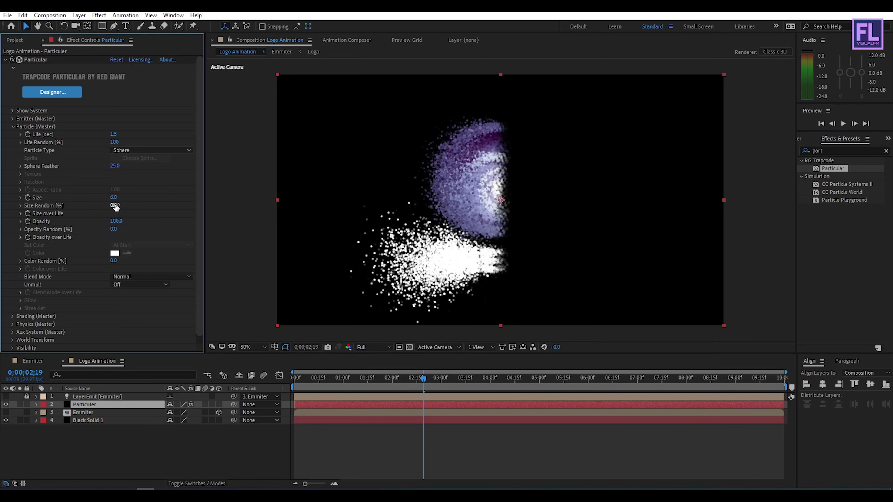
pyautogui.moveTo(116, 206); pyautogui.dragTo(207, 202)
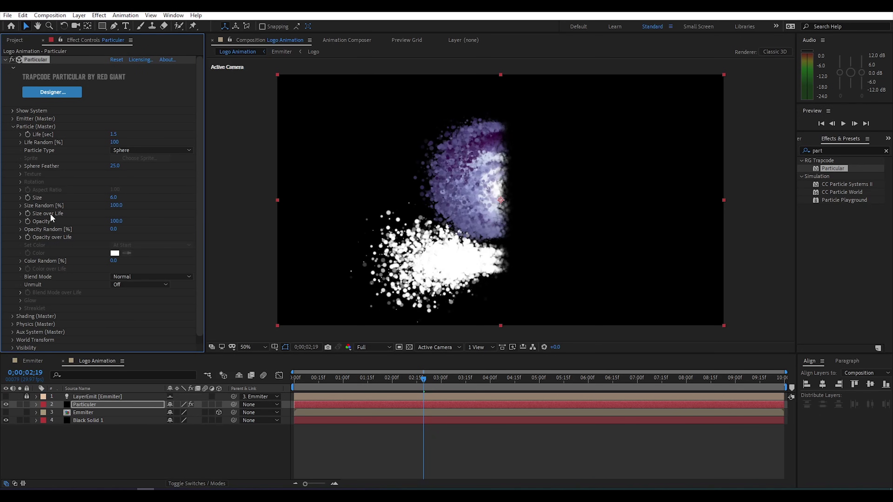
# Apply the descending Size over Life preset so particles shrink as they age.
pyautogui.click(20, 214)
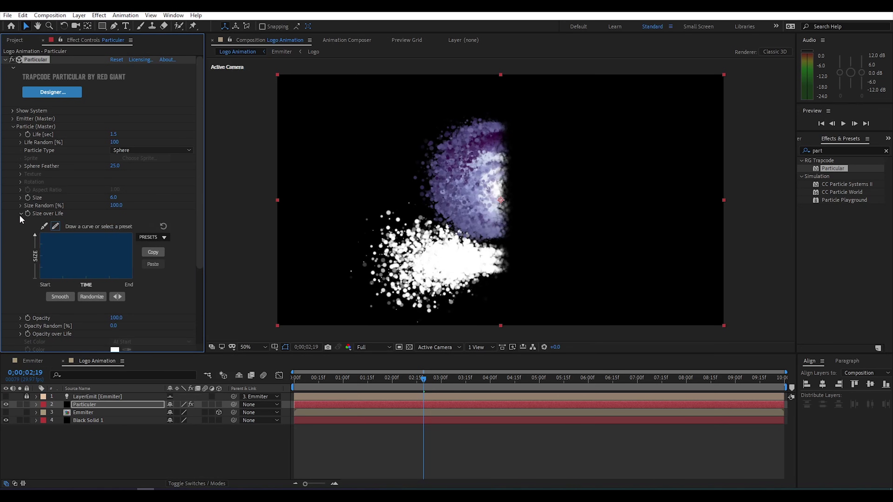
pyautogui.click(156, 237)
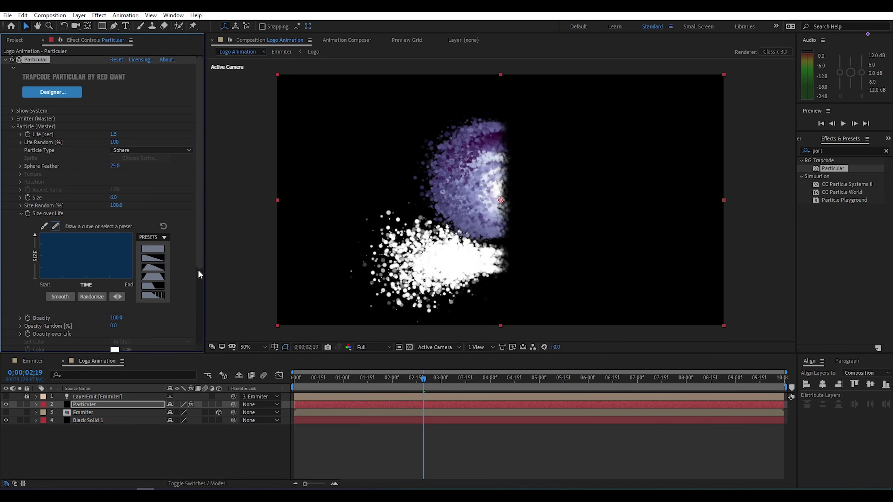
pyautogui.click(160, 260)
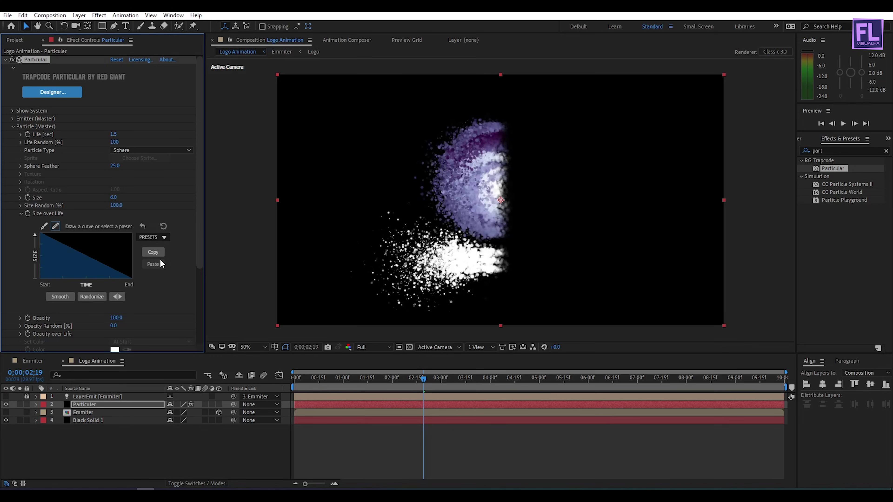
pyautogui.click(20, 214)
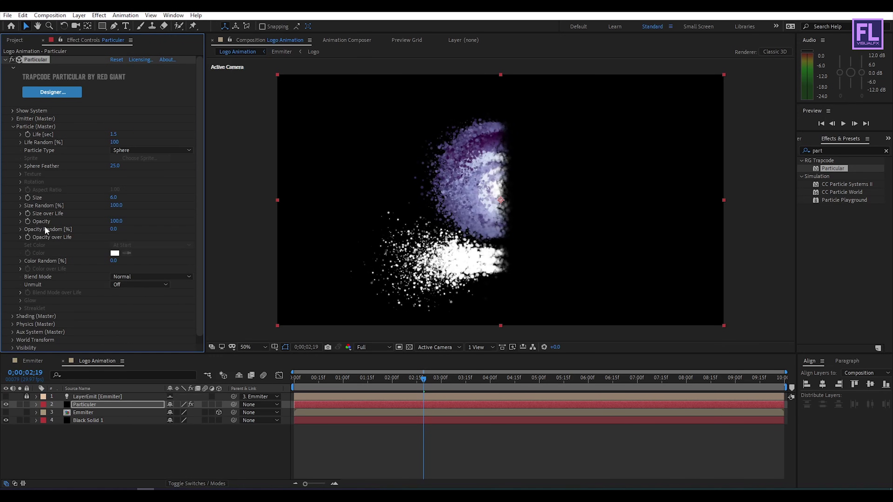
# Set Opacity Random to 10% and apply a decaying Opacity over Life preset.
pyautogui.click(113, 229)
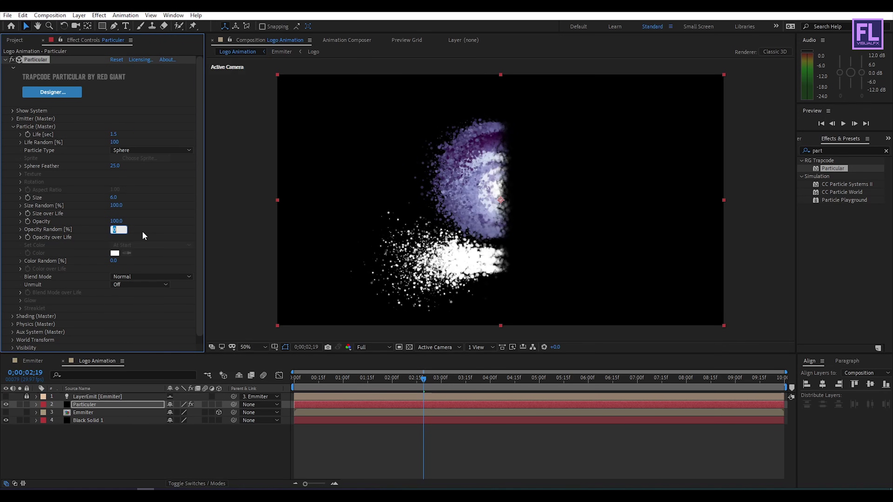
pyautogui.write('1')
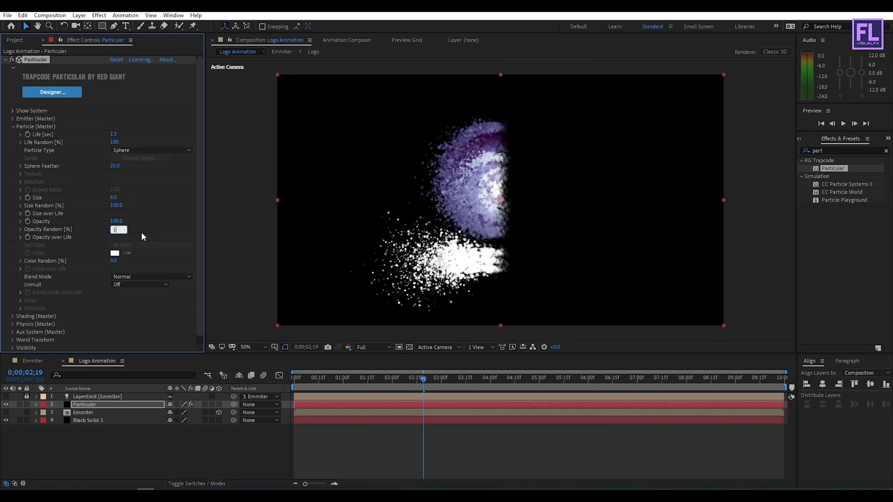
pyautogui.write('0')
pyautogui.click(173, 221)
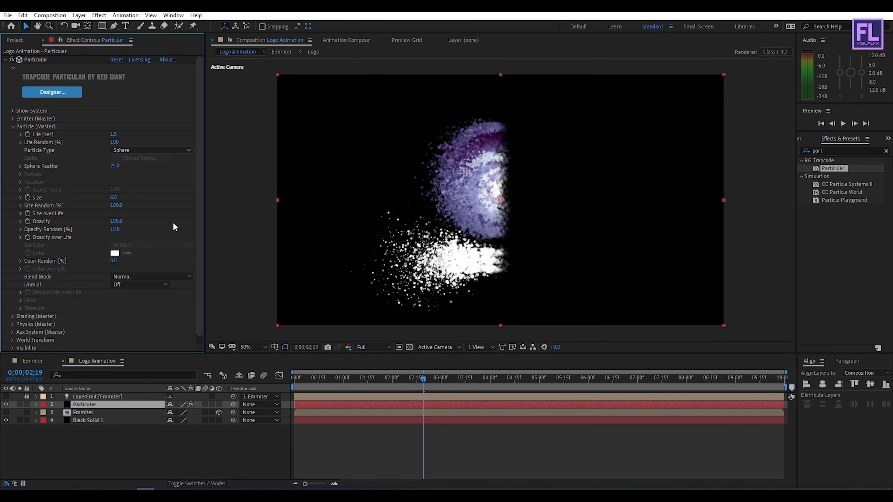
pyautogui.click(19, 237)
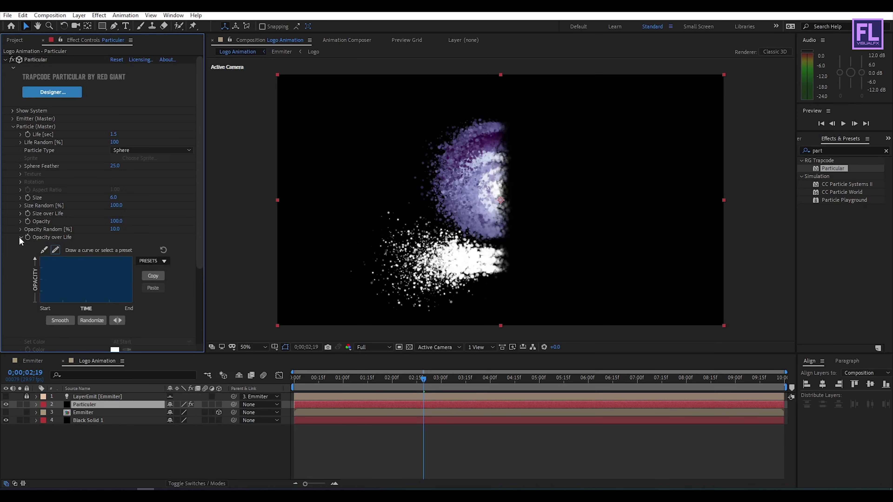
pyautogui.click(148, 261)
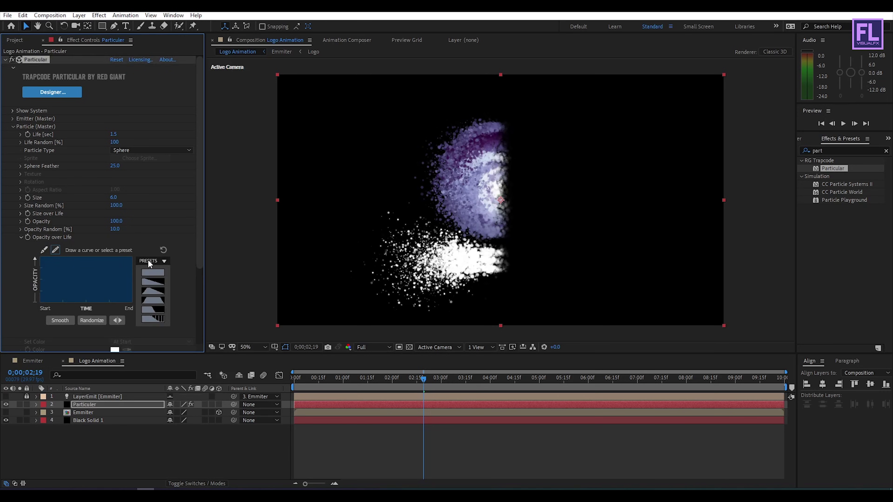
pyautogui.click(153, 320)
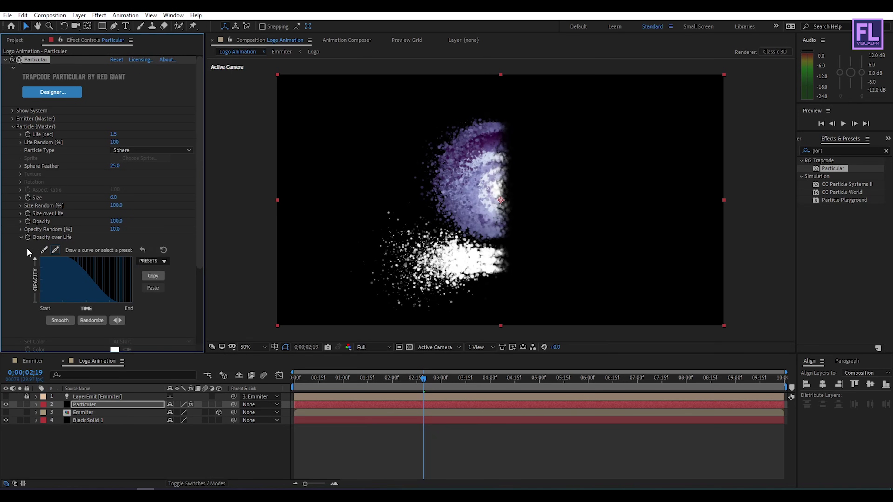
pyautogui.click(21, 237)
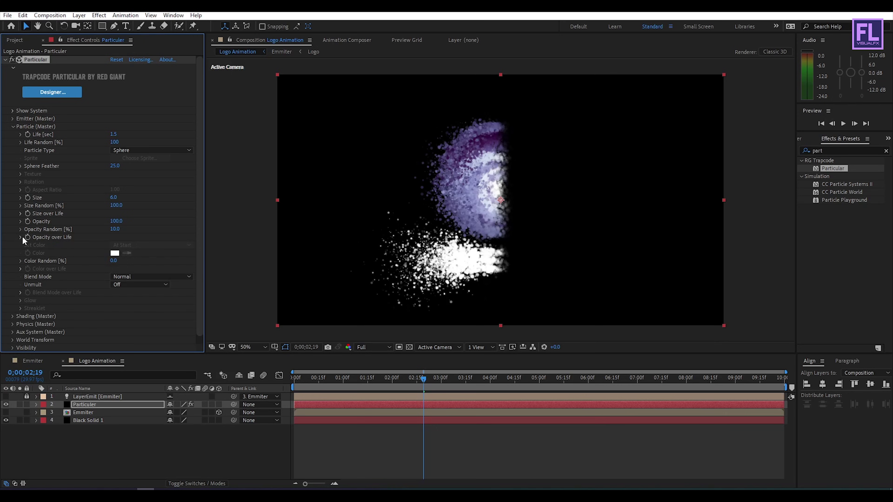
pyautogui.click(13, 127)
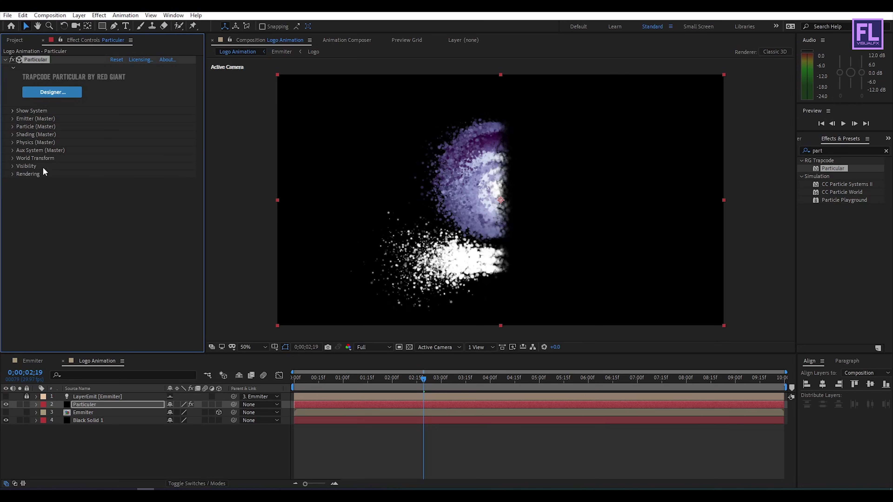
# In Particular's Shading, turn Shadowlet for Main and Shadowlet for Aux on.
pyautogui.click(13, 135)
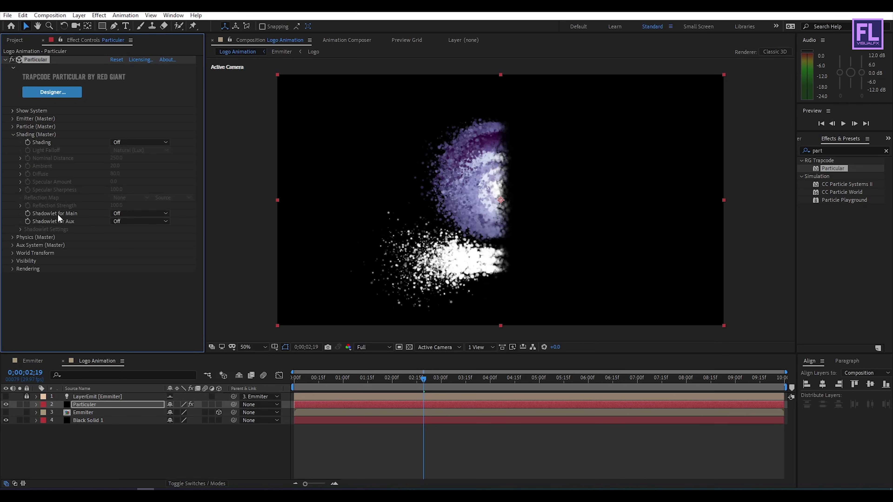
pyautogui.click(127, 213)
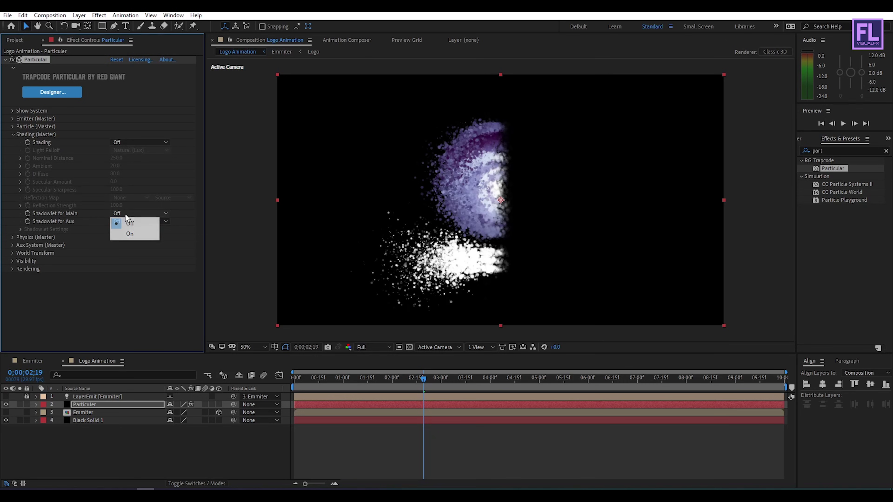
pyautogui.click(135, 232)
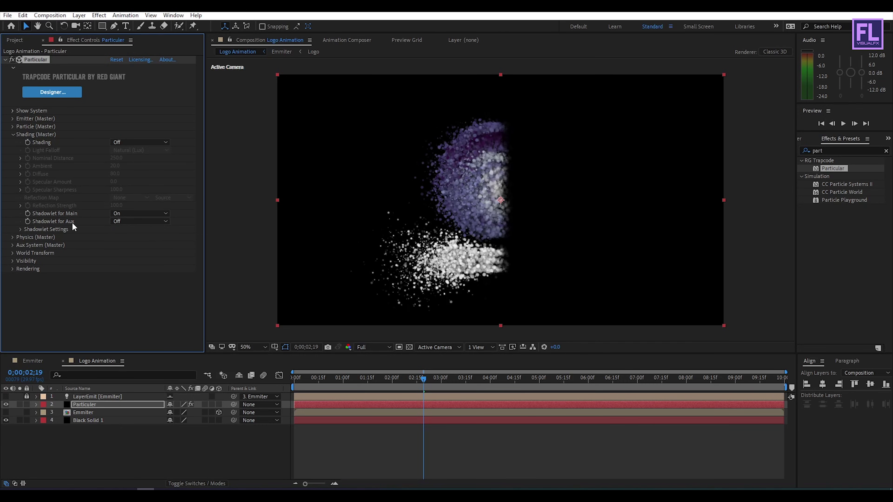
pyautogui.click(126, 221)
pyautogui.click(135, 239)
# Set Shadowlet Settings to opacity 2 and adjust size 120.
pyautogui.click(20, 229)
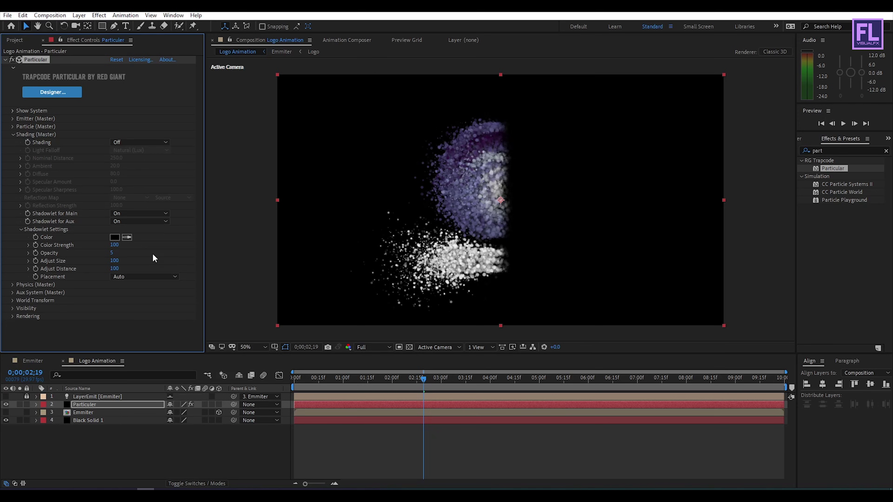
pyautogui.click(112, 253)
pyautogui.write('2')
pyautogui.press('Return')
pyautogui.click(114, 261)
pyautogui.write('1')
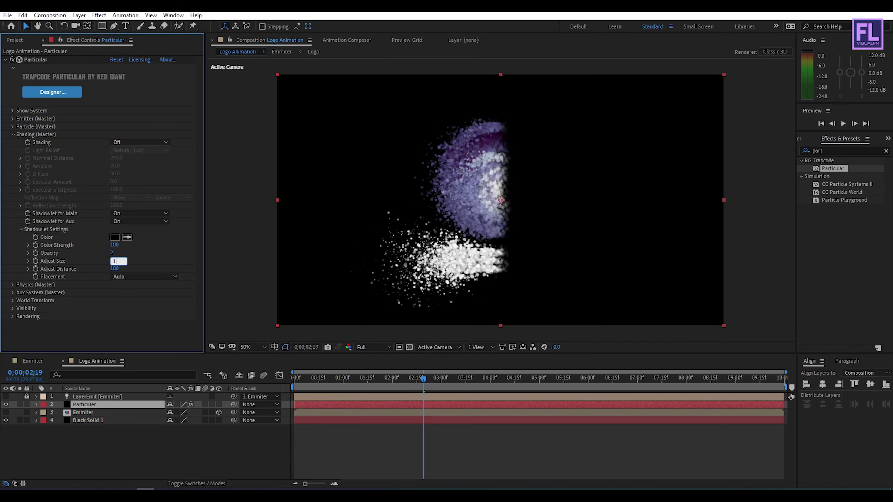
pyautogui.write('20')
pyautogui.press('Return')
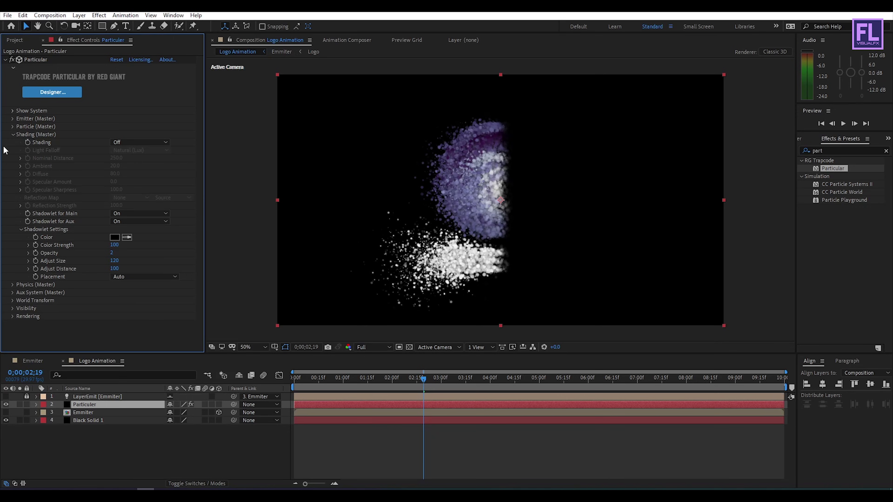
pyautogui.click(13, 134)
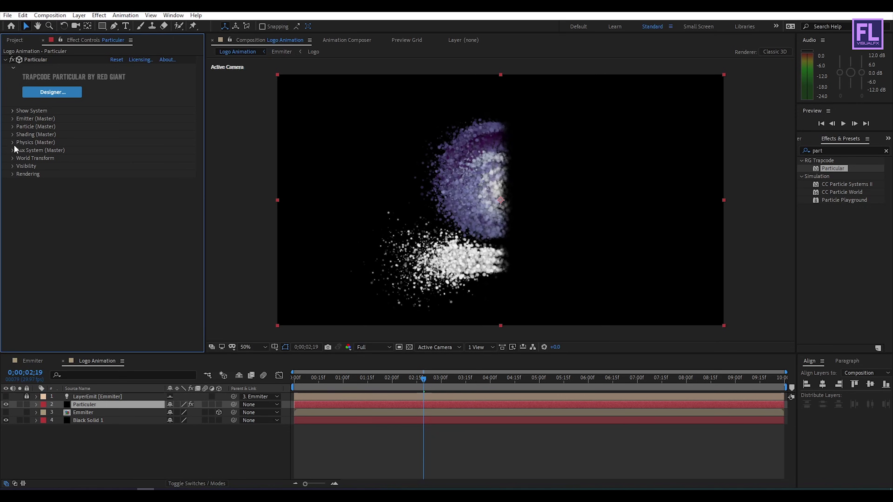
# Set Particular's Physics gravity to -100.
pyautogui.click(12, 142)
pyautogui.click(114, 158)
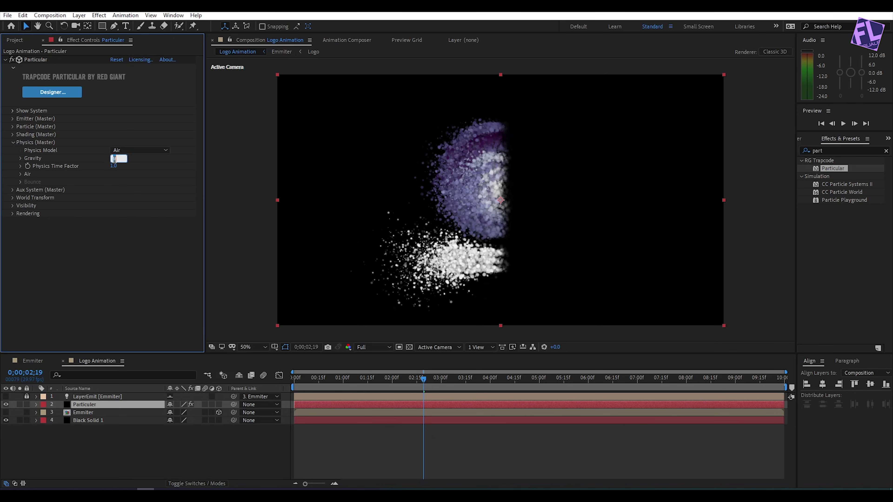
pyautogui.write('-100')
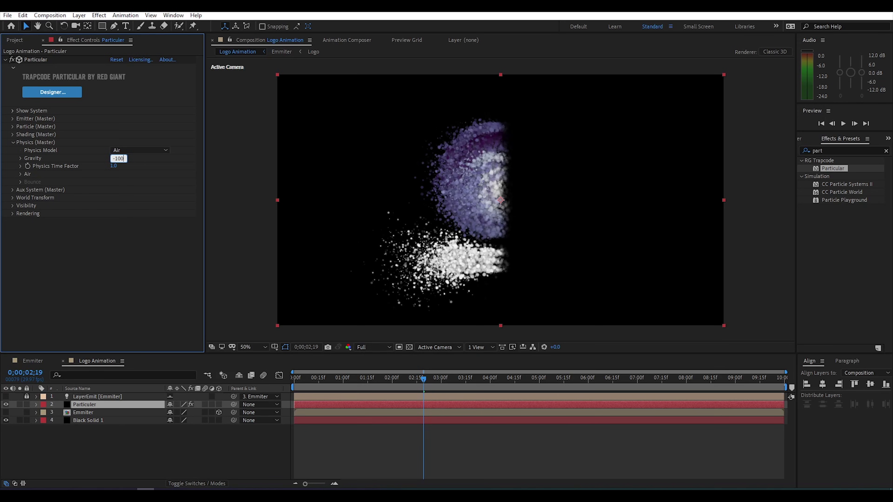
pyautogui.press('Return')
# Set Air resistance to 1 with rotation enabled, and wind to X 100, Y -50.
pyautogui.click(20, 173)
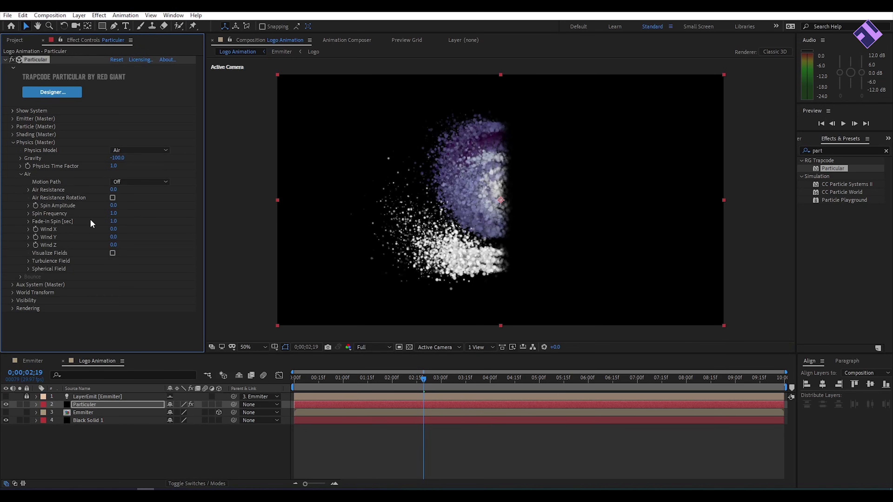
pyautogui.click(113, 190)
pyautogui.write('1')
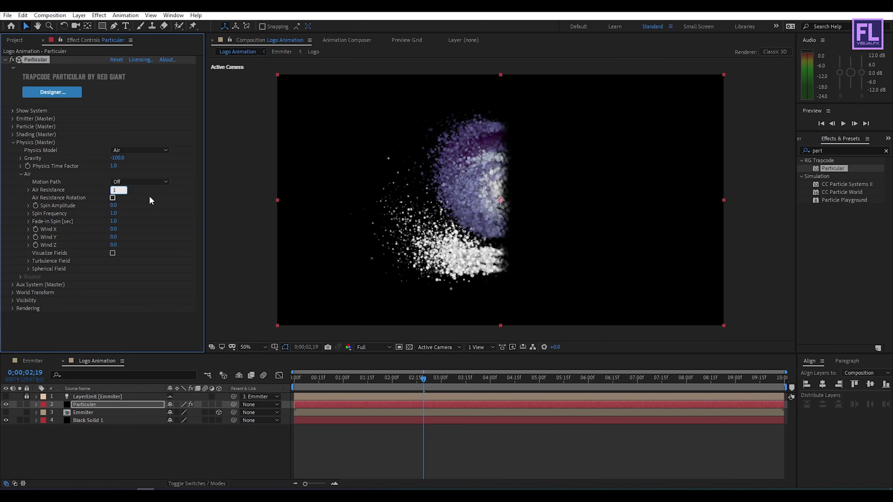
pyautogui.click(112, 198)
pyautogui.click(114, 229)
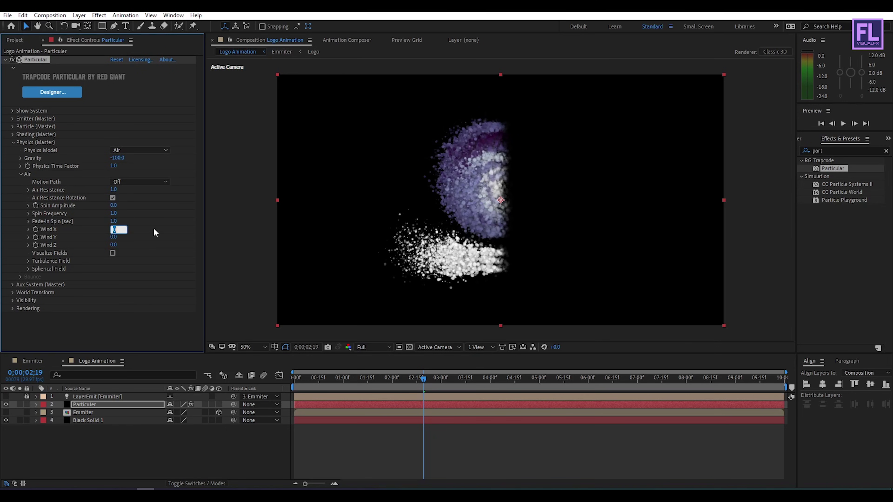
pyautogui.write('100')
pyautogui.press('Return')
pyautogui.click(116, 237)
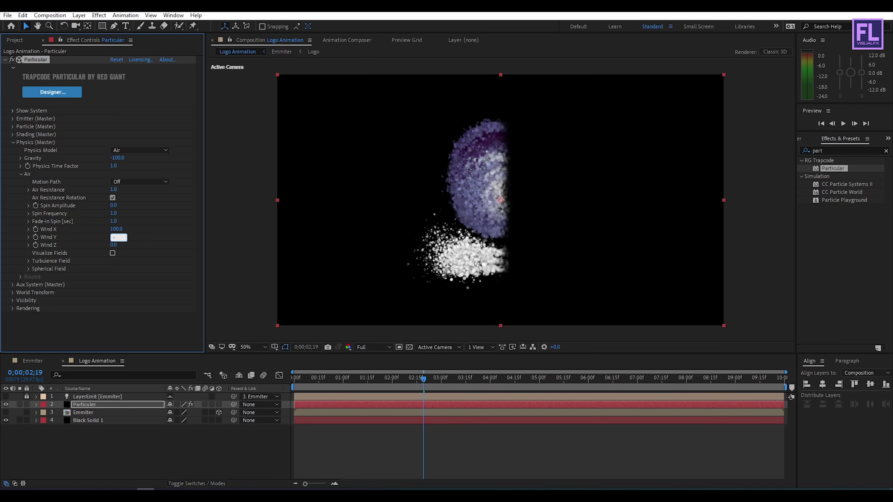
pyautogui.press('Return')
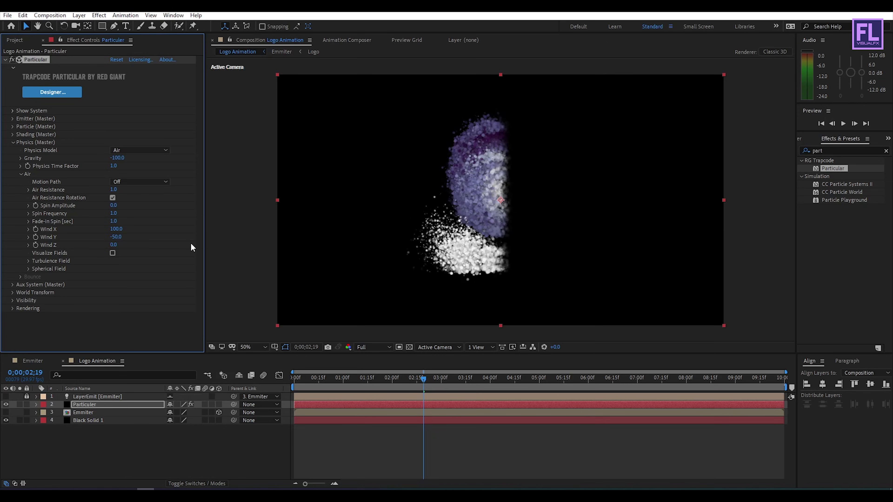
# Set the Turbulence Field's Affect Position to 150 and Fade-in Time to 0.3.
pyautogui.click(28, 261)
pyautogui.scroll(-1, 28, 261)
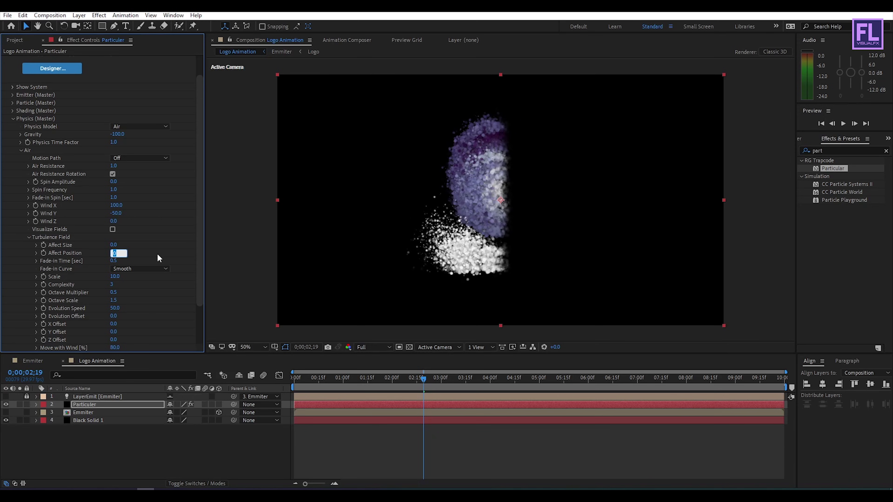
pyautogui.write('150')
pyautogui.press('Return')
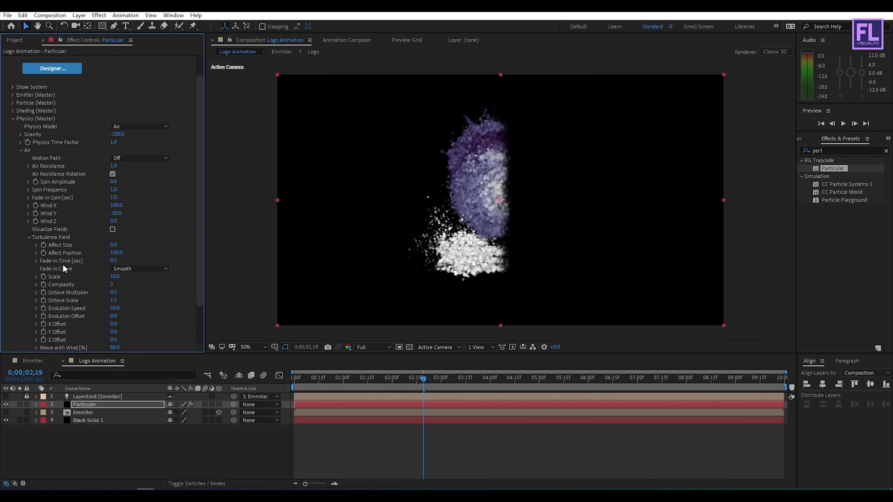
pyautogui.moveTo(118, 262); pyautogui.dragTo(110, 262)
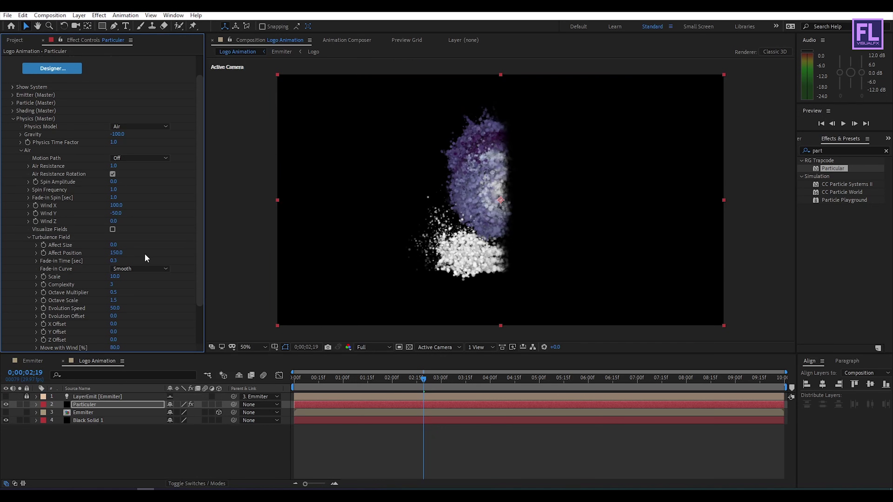
pyautogui.scroll(-1, 161, 242)
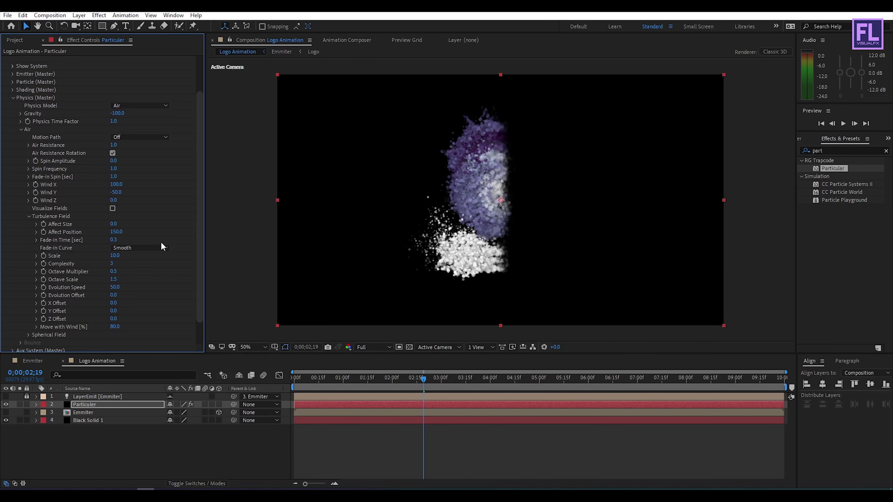
pyautogui.scroll(-1, 160, 242)
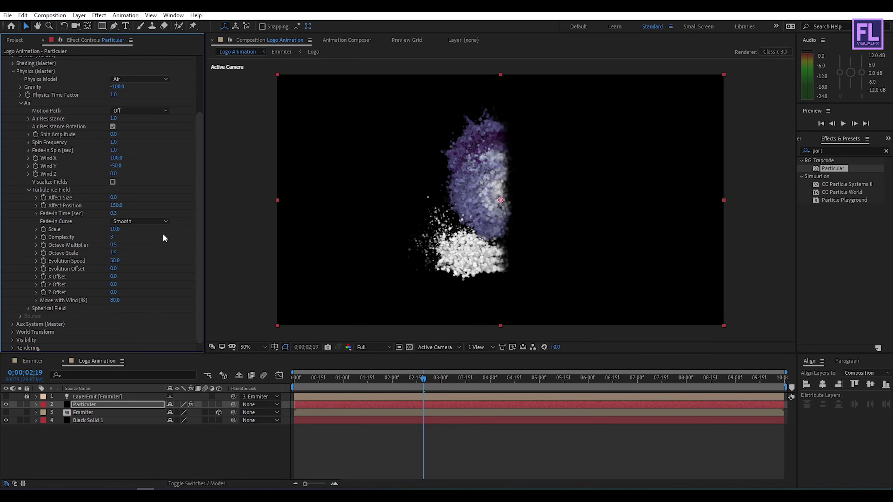
pyautogui.scroll(3, 162, 234)
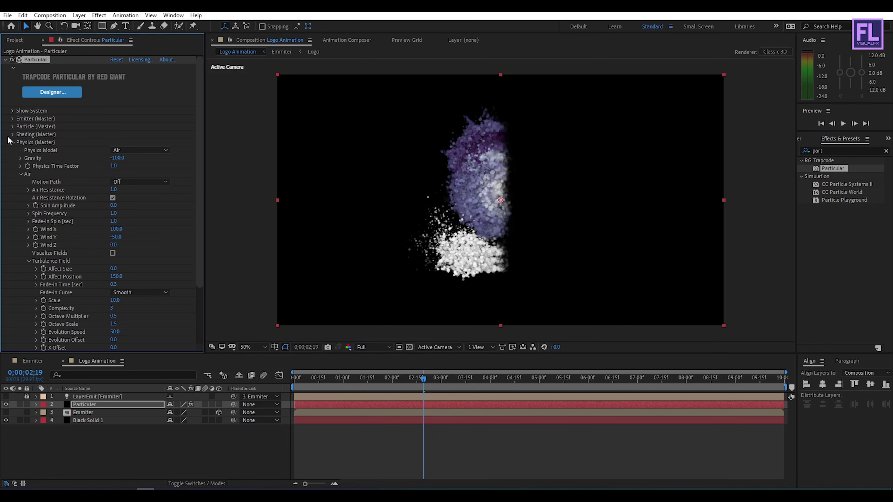
# Apply Drop Shadow to the particle layer with distance 0 and softness 62.
pyautogui.click(12, 142)
pyautogui.click(66, 232)
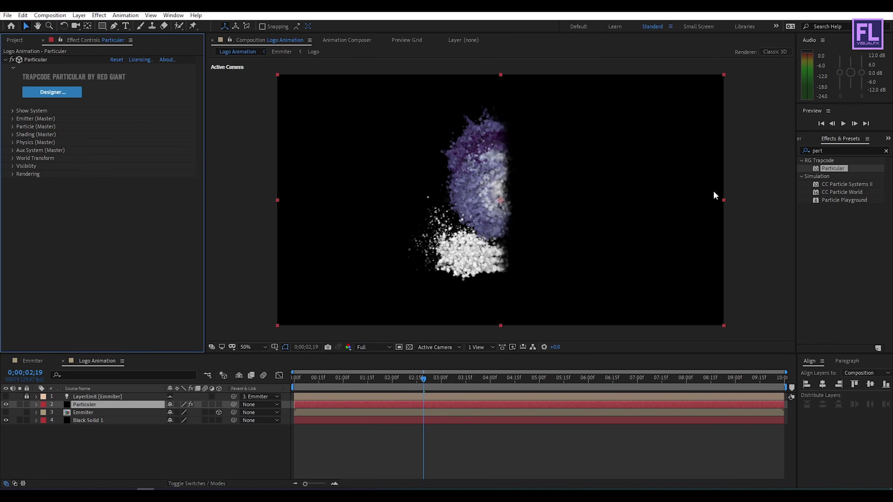
pyautogui.click(831, 150)
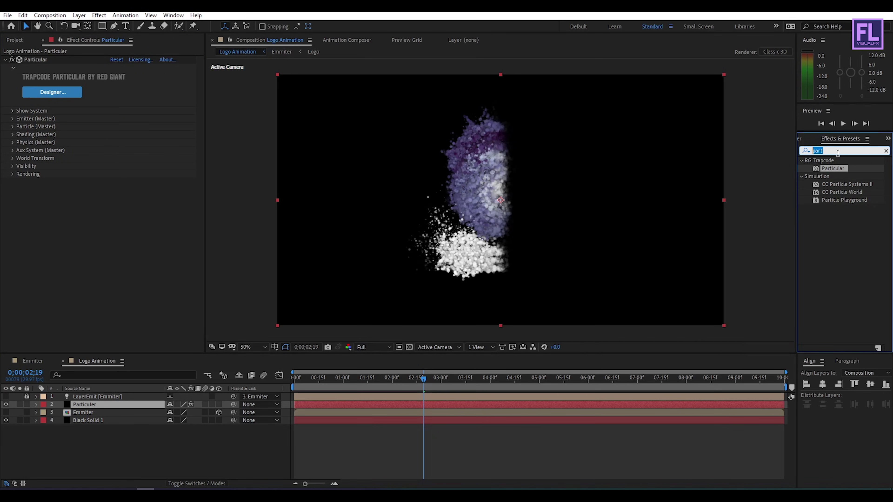
pyautogui.write('drop')
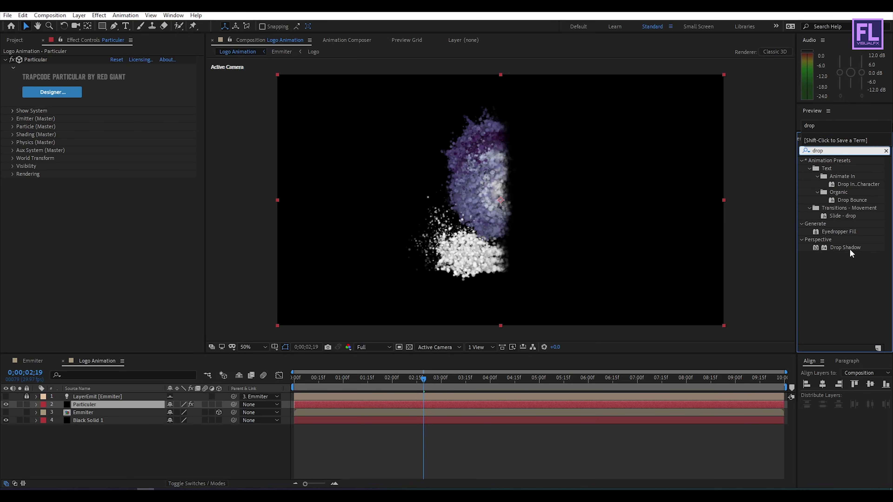
pyautogui.moveTo(849, 248); pyautogui.dragTo(117, 401)
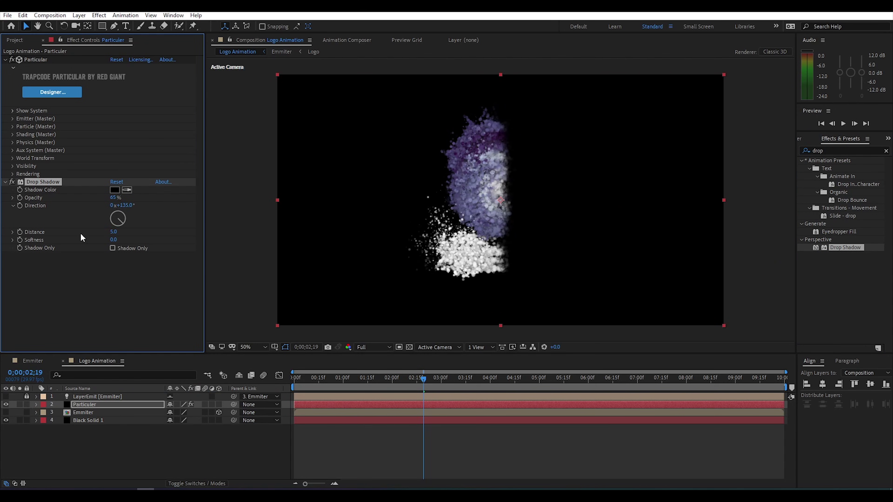
pyautogui.moveTo(113, 232); pyautogui.dragTo(144, 239)
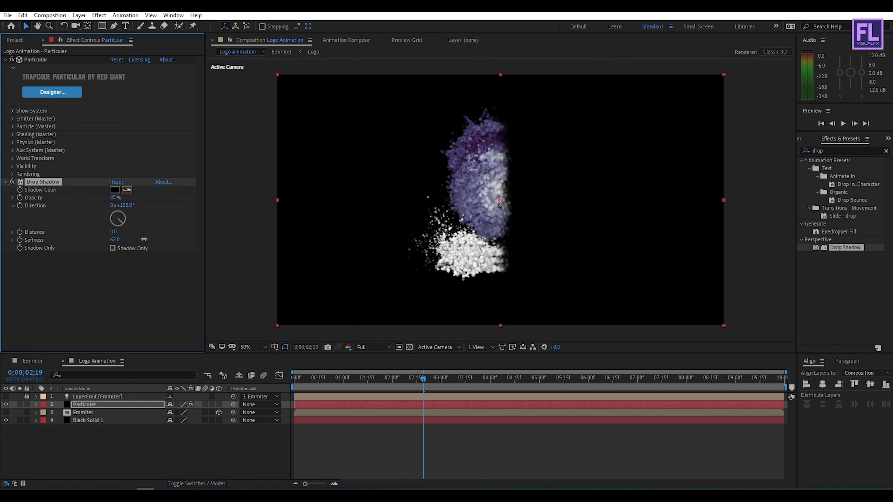
pyautogui.click(134, 267)
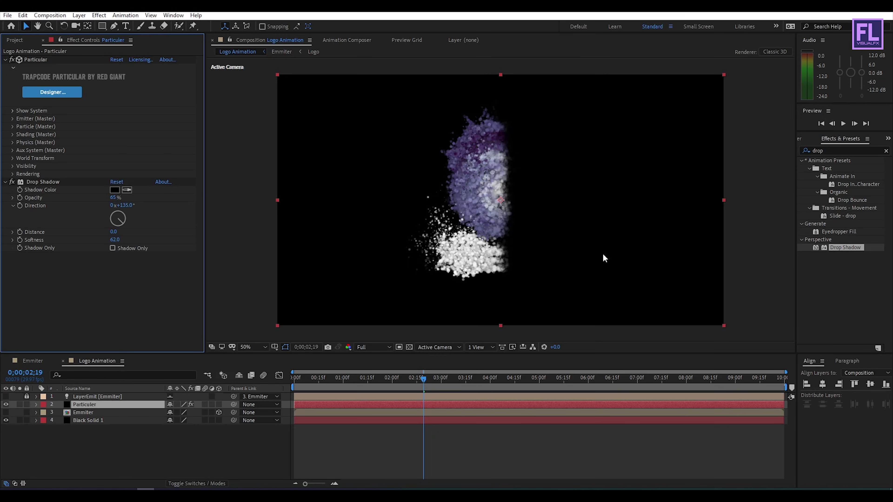
# Add Curves to the particle layer and shape an S-curve for more contrast.
pyautogui.click(832, 145)
pyautogui.hotkey('ctrl', 'f')
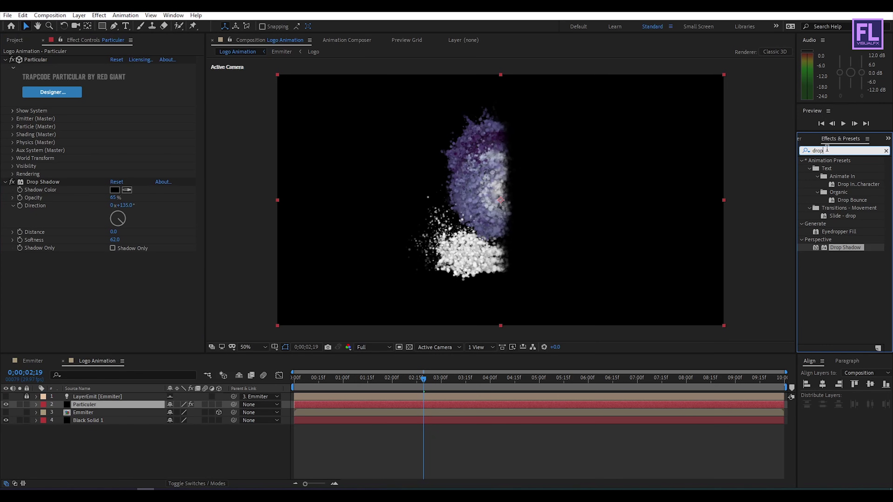
pyautogui.write('cur')
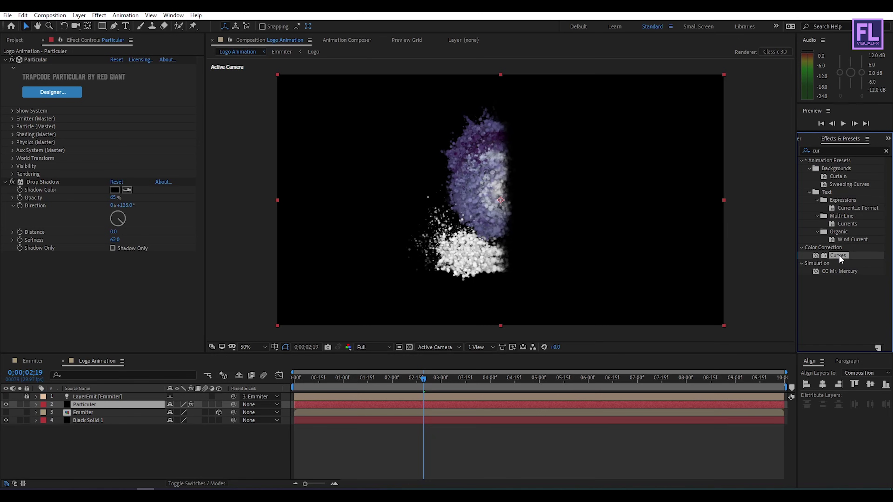
pyautogui.moveTo(838, 255); pyautogui.dragTo(92, 278)
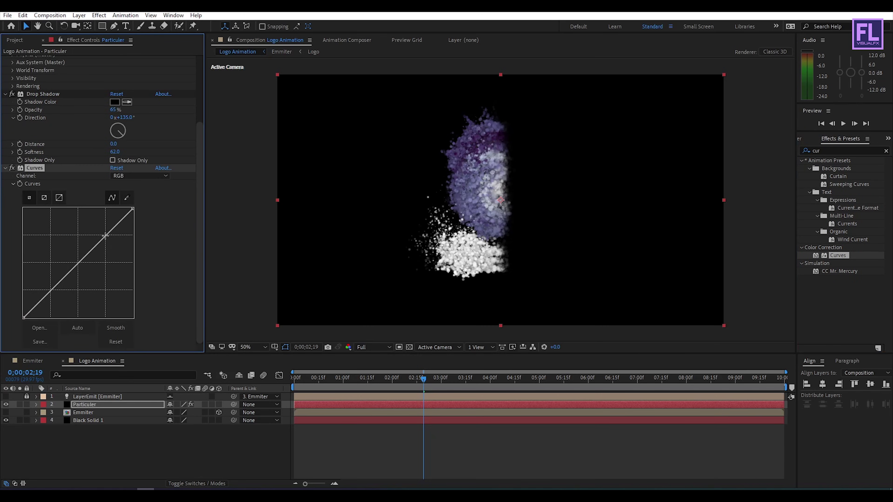
pyautogui.moveTo(103, 236); pyautogui.dragTo(101, 232)
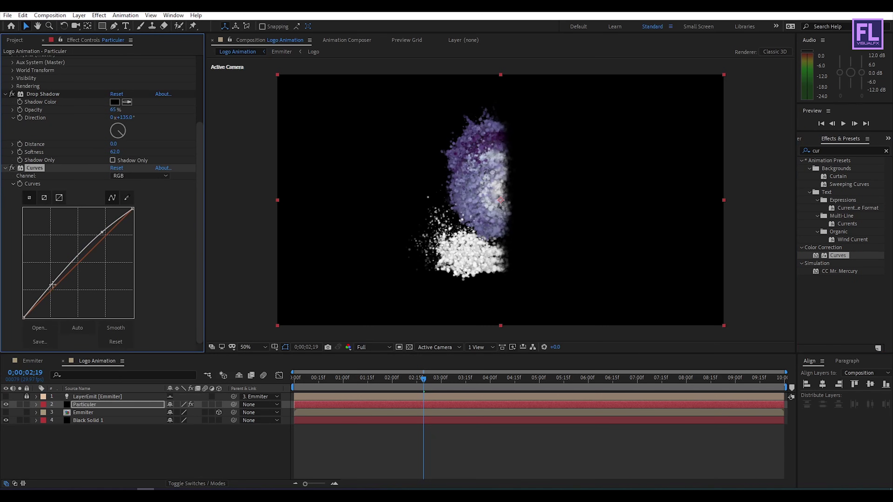
pyautogui.moveTo(52, 287); pyautogui.dragTo(52, 299)
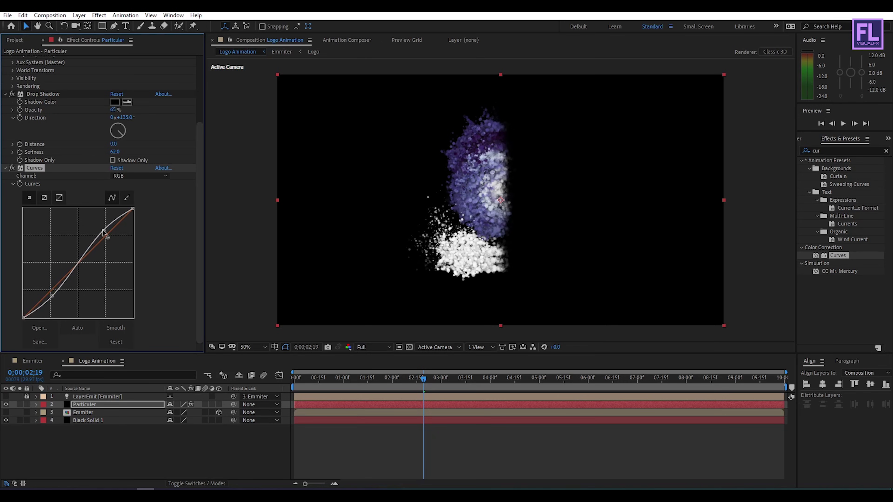
# Scrub the timeline between 3;10 and 3;24 to preview the shaded particles.
pyautogui.click(457, 379)
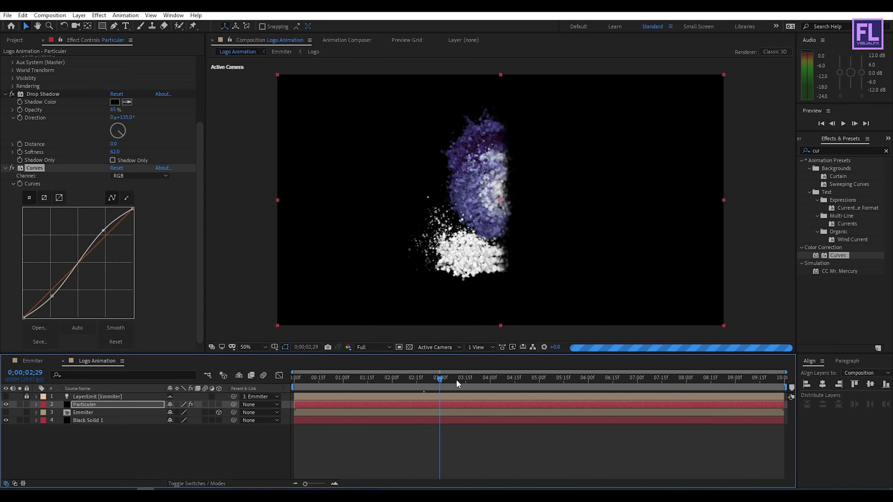
pyautogui.click(480, 379)
pyautogui.moveTo(480, 379); pyautogui.dragTo(464, 380)
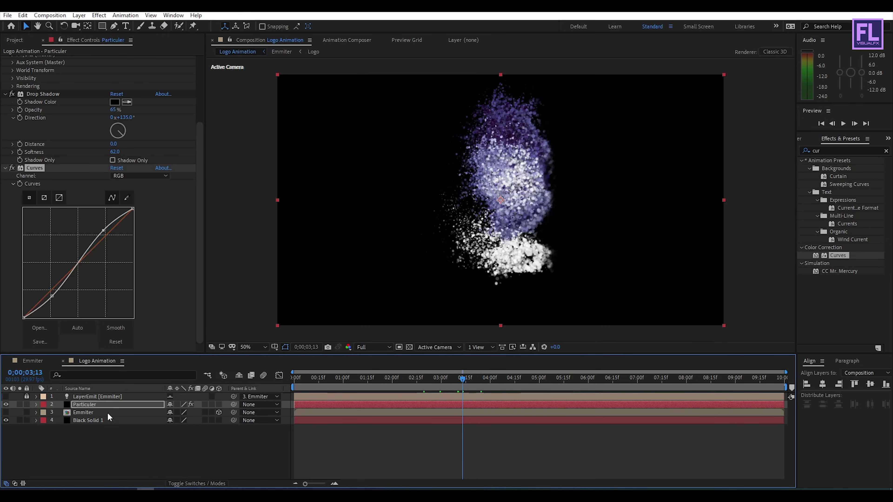
pyautogui.click(120, 438)
# Drag the Logo composition from the Project panel into Logo Animation below Particular.
pyautogui.click(15, 39)
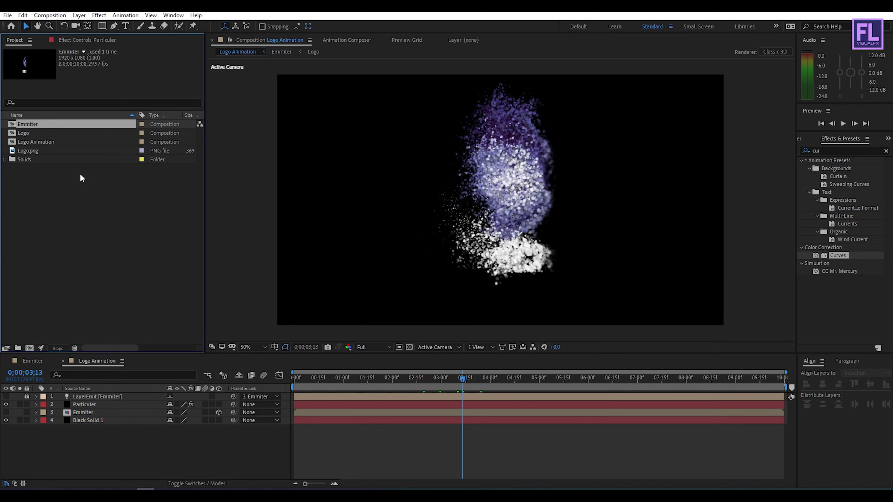
pyautogui.click(35, 134)
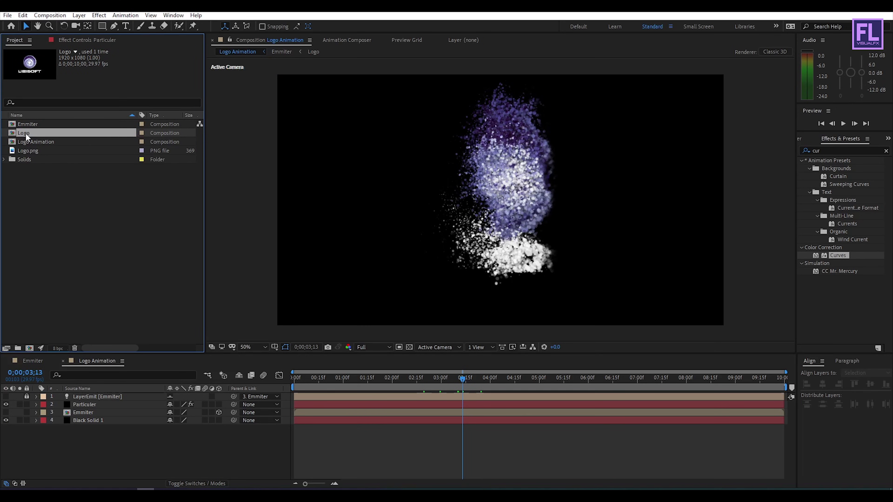
pyautogui.moveTo(26, 132); pyautogui.dragTo(99, 409)
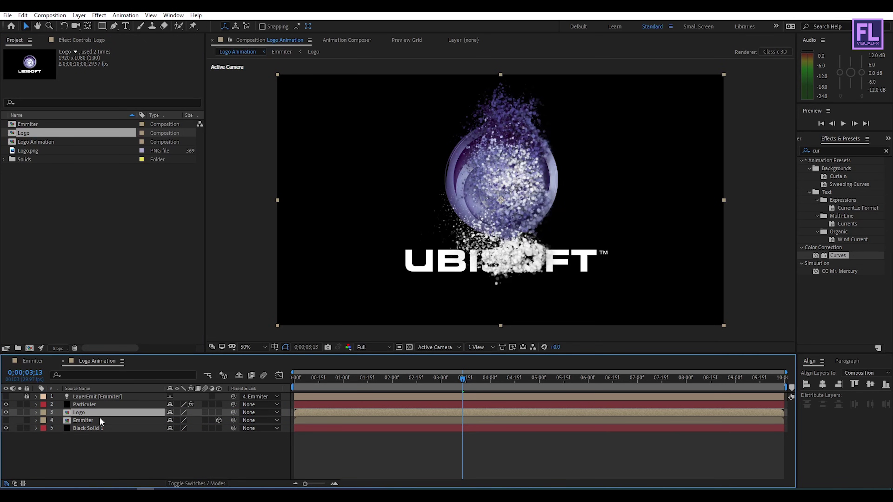
# Apply the Linear Wipe effect to the Logo layer.
pyautogui.hotkey('ctrl', '5')
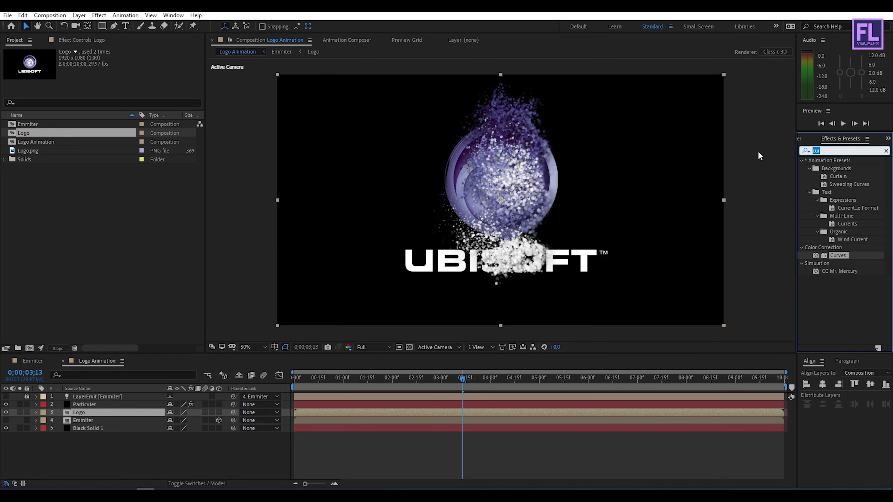
pyautogui.write('li')
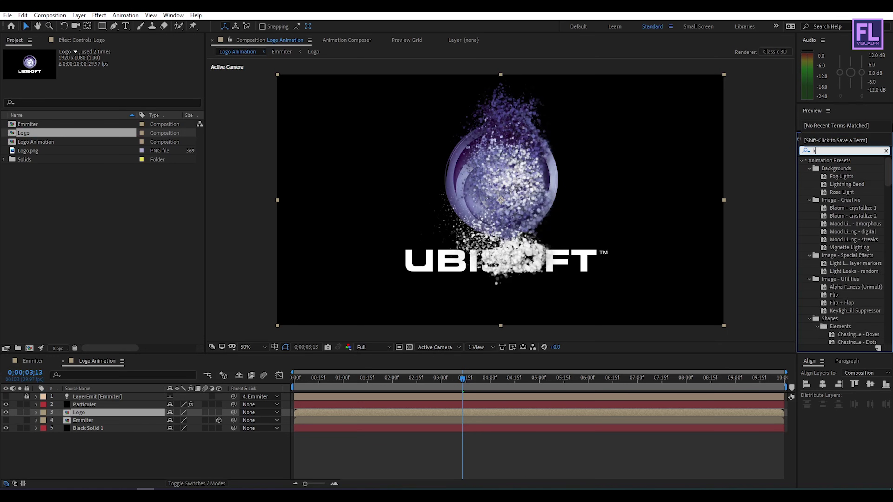
pyautogui.write('ne')
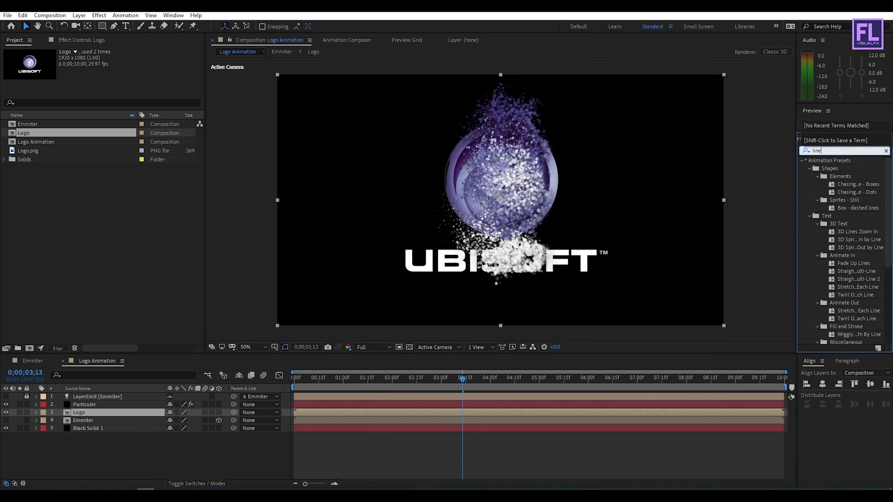
pyautogui.write('a')
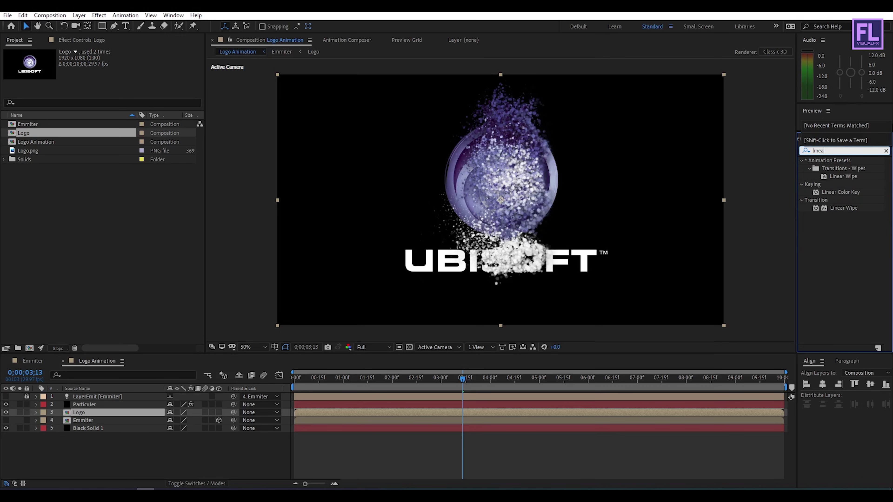
pyautogui.click(843, 176)
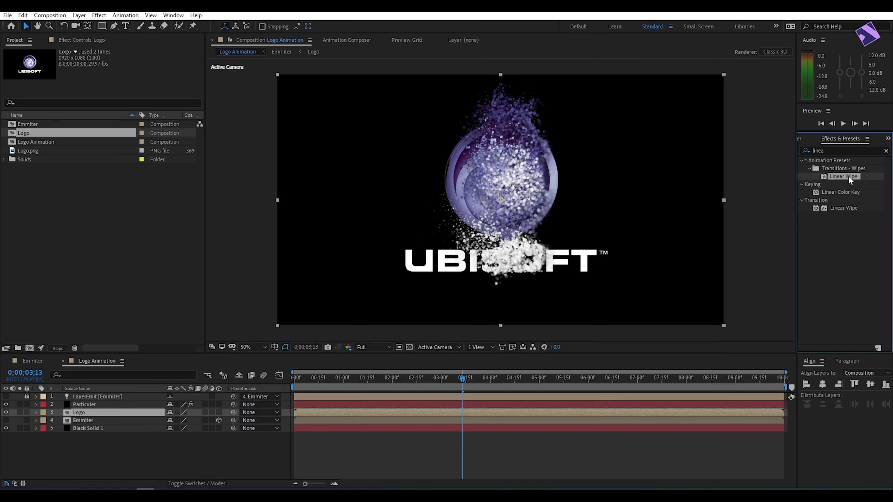
pyautogui.moveTo(848, 179); pyautogui.dragTo(110, 413)
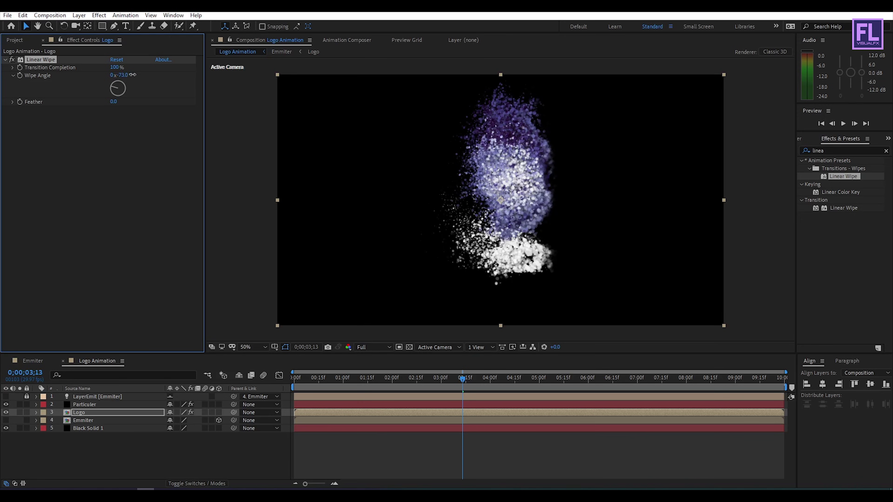
# Set the Linear Wipe's angle to 270° and feather to 62.
pyautogui.moveTo(133, 74); pyautogui.dragTo(295, 78)
pyautogui.click(113, 102)
pyautogui.write('62')
pyautogui.press('Return')
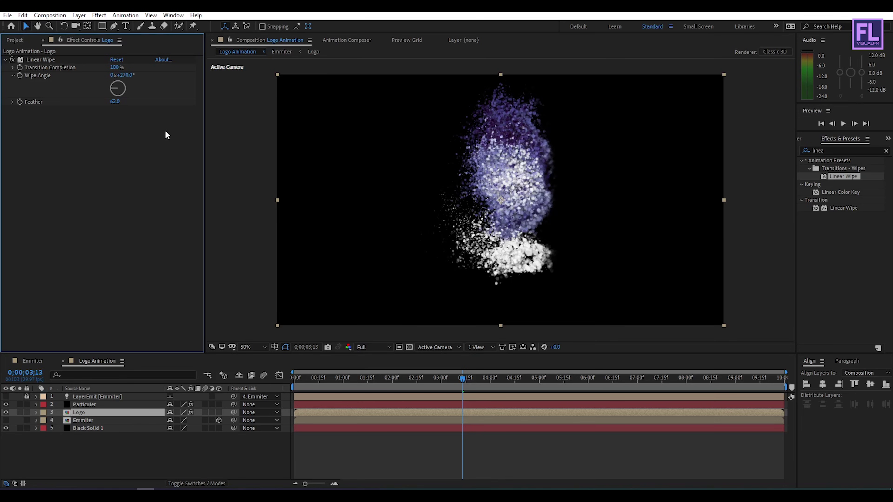
pyautogui.moveTo(439, 378); pyautogui.dragTo(264, 387)
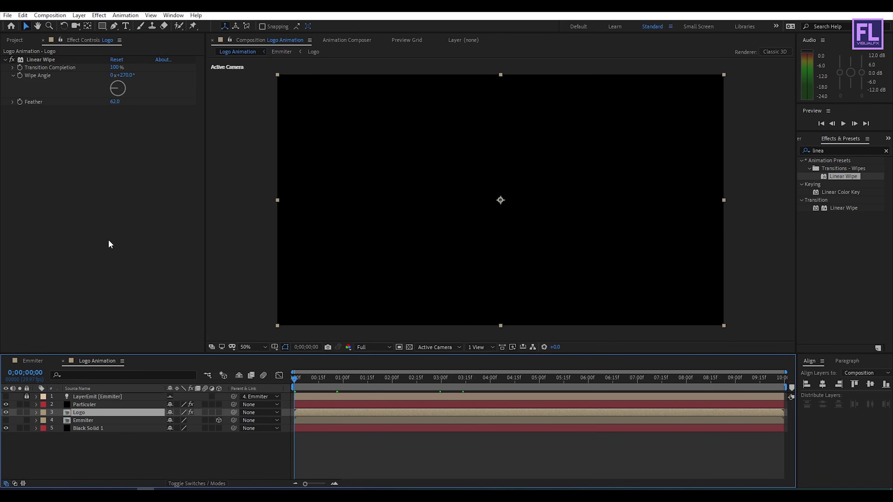
# Keyframe Transition Completion from 100% at 0s to 0% near 6s, then preview the reveal.
pyautogui.click(20, 67)
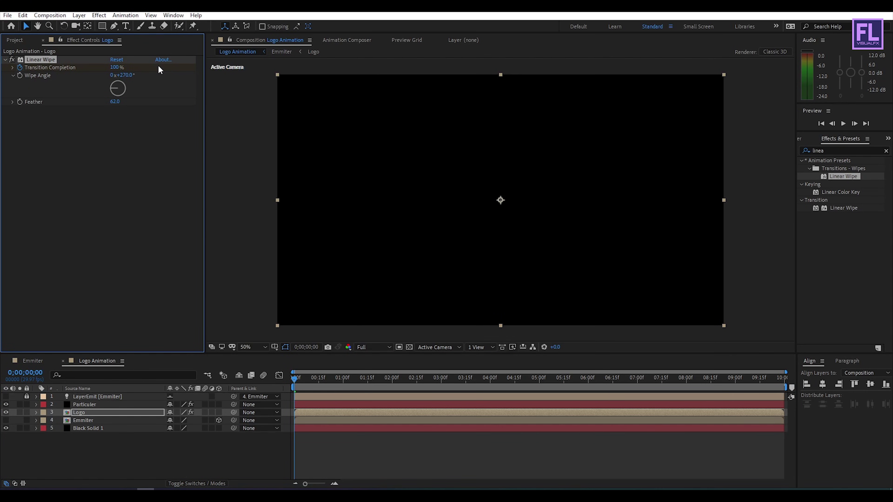
pyautogui.moveTo(310, 386); pyautogui.dragTo(602, 382)
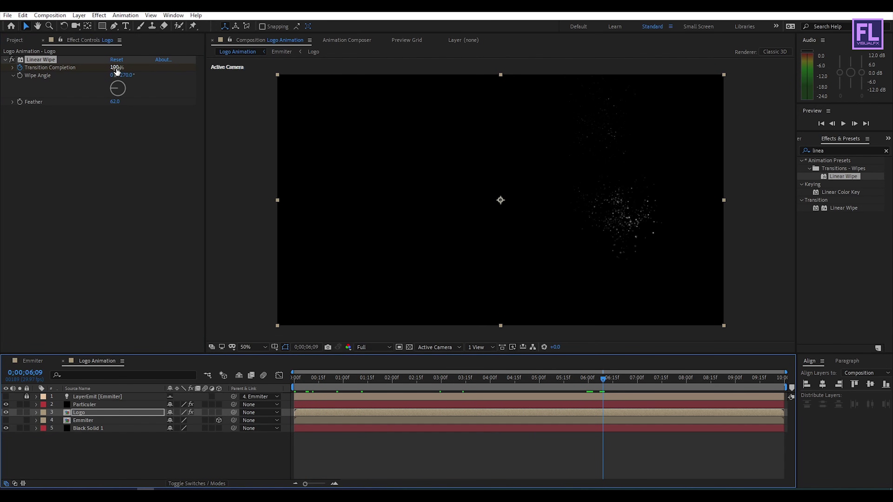
pyautogui.moveTo(114, 67); pyautogui.dragTo(75, 78)
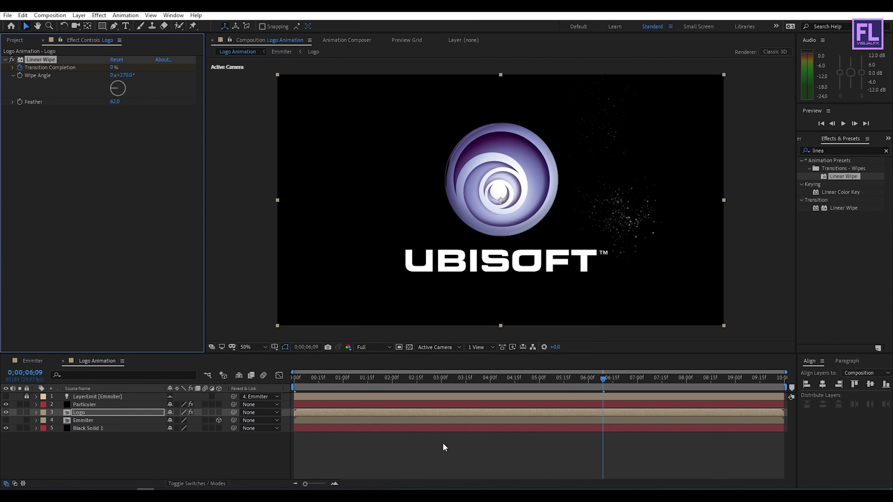
pyautogui.click(482, 378)
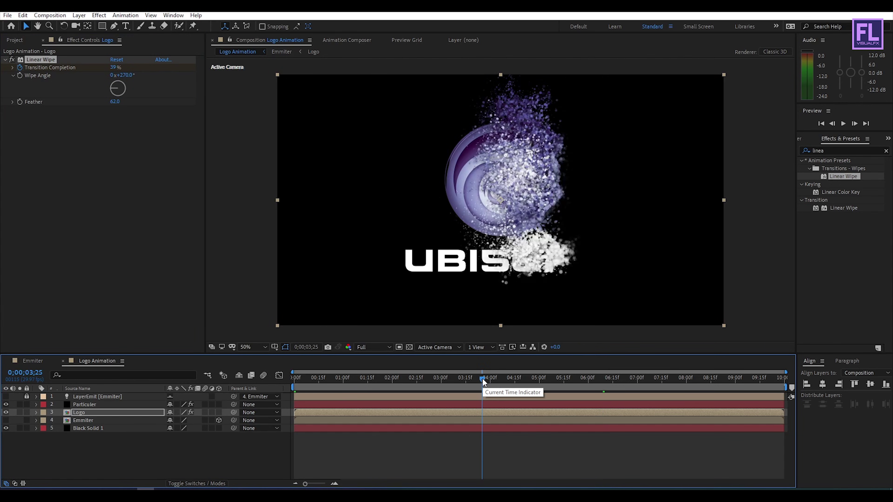
pyautogui.moveTo(482, 379); pyautogui.dragTo(294, 378)
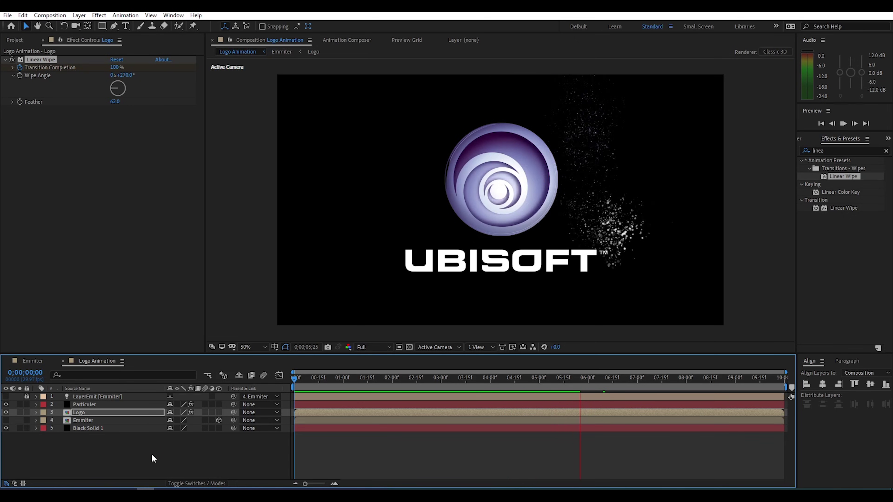
pyautogui.click(642, 377)
pyautogui.moveTo(642, 377); pyautogui.dragTo(646, 377)
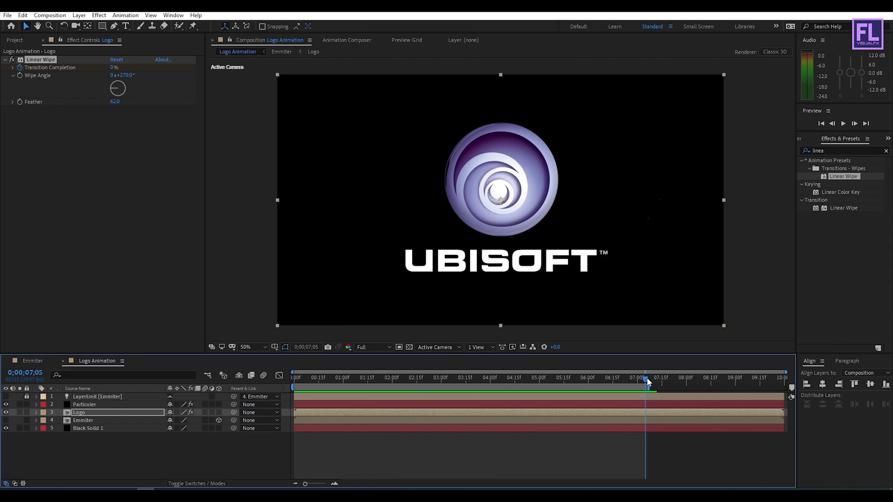
pyautogui.press('space')
pyautogui.click(575, 379)
pyautogui.moveTo(575, 382); pyautogui.dragTo(590, 386)
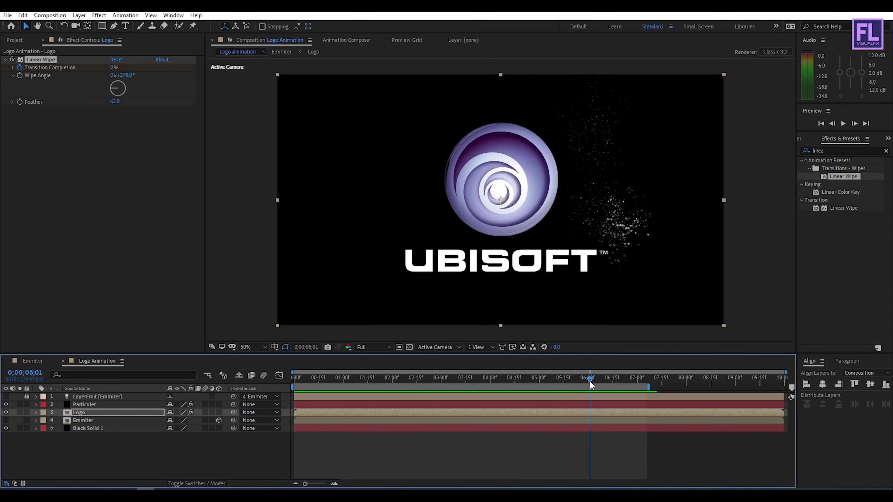
pyautogui.moveTo(649, 387); pyautogui.dragTo(785, 387)
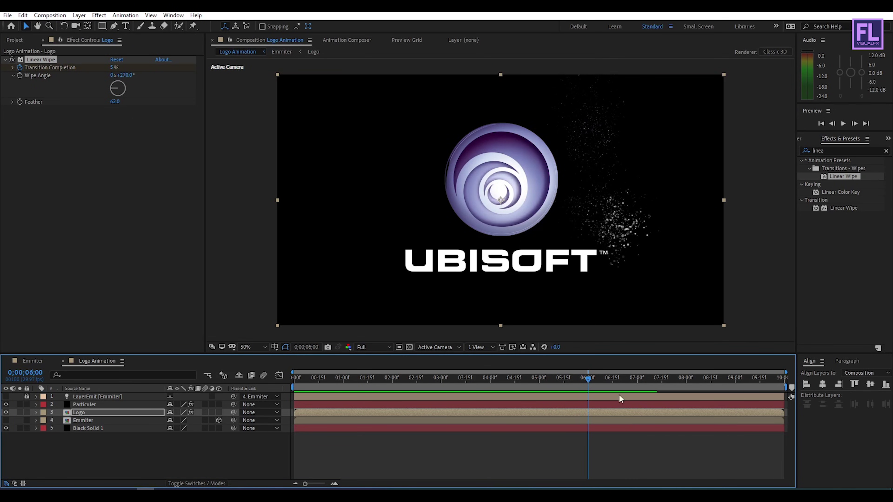
# Keyframe the Logo's Scale at 100% at six seconds and 80% around seven seconds.
pyautogui.click(102, 413)
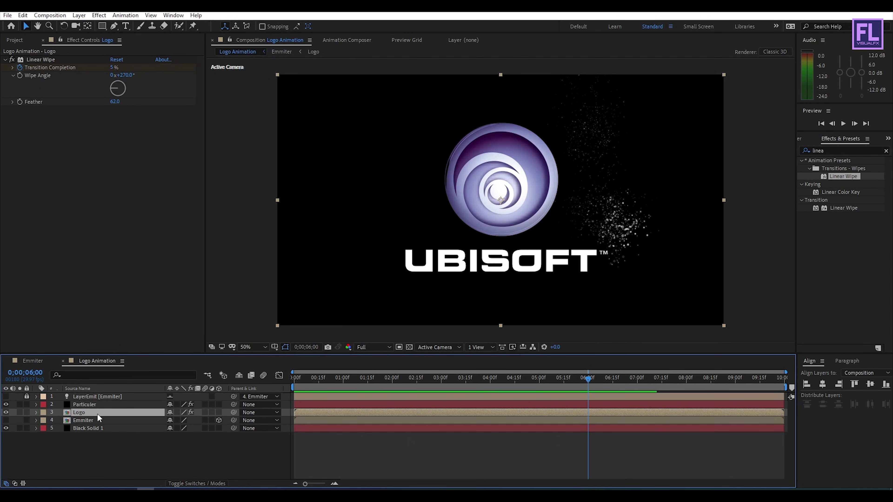
pyautogui.press('s')
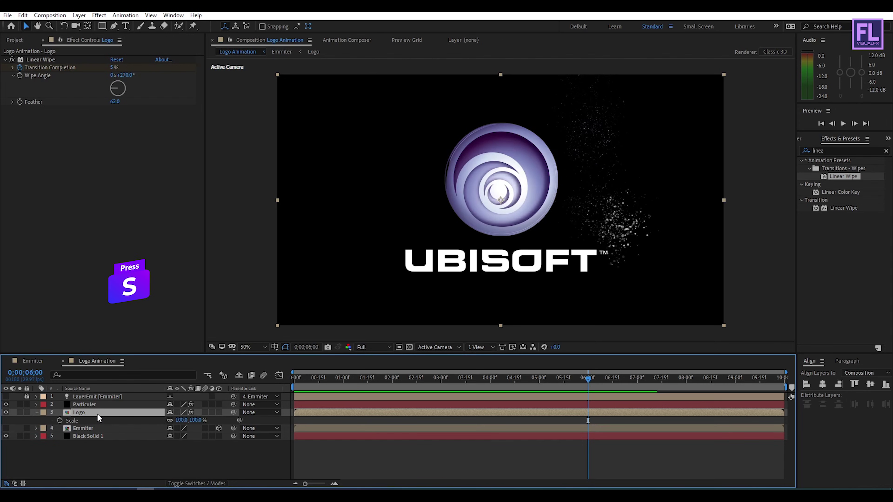
pyautogui.click(60, 420)
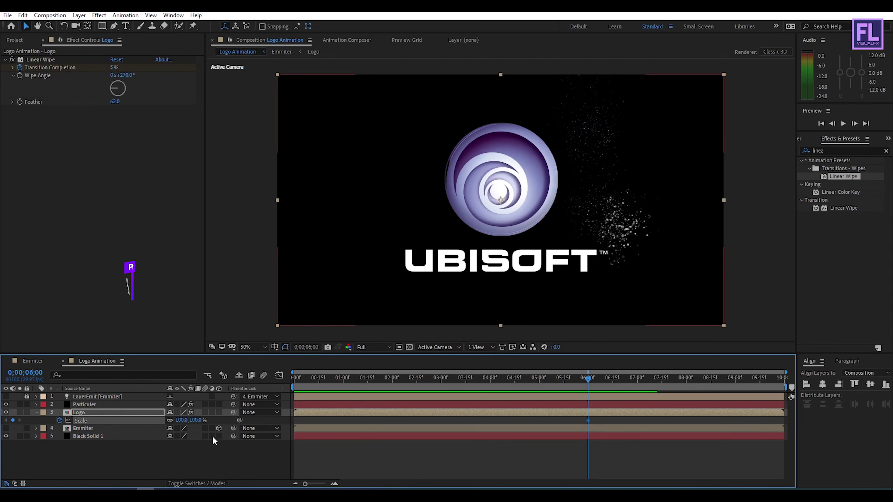
pyautogui.moveTo(591, 382); pyautogui.dragTo(649, 383)
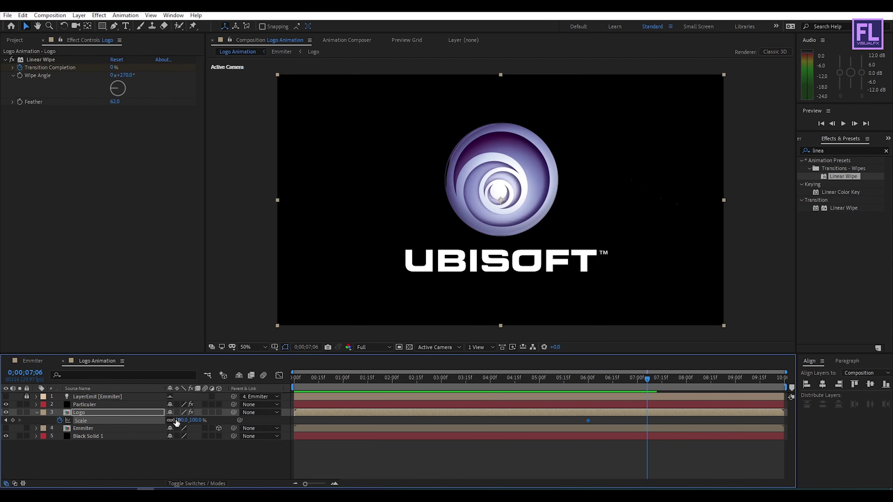
pyautogui.write('80')
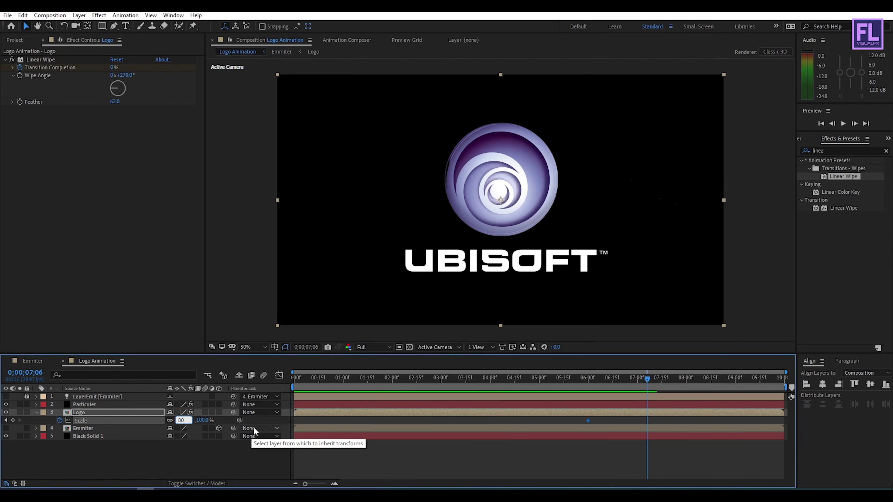
pyautogui.press('Return')
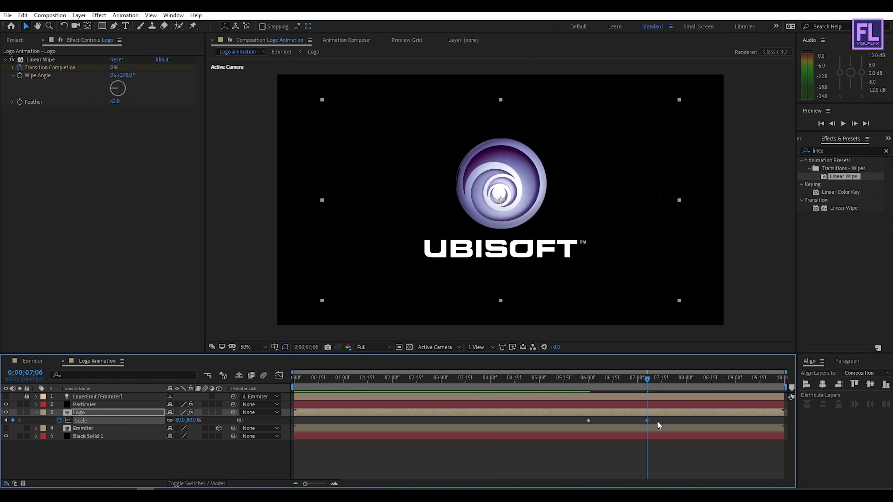
# Easy-ease both Scale keyframes with F9 and sharpen the speed curve in the Graph Editor.
pyautogui.click(655, 420)
pyautogui.moveTo(655, 421); pyautogui.dragTo(576, 423)
pyautogui.press('F9')
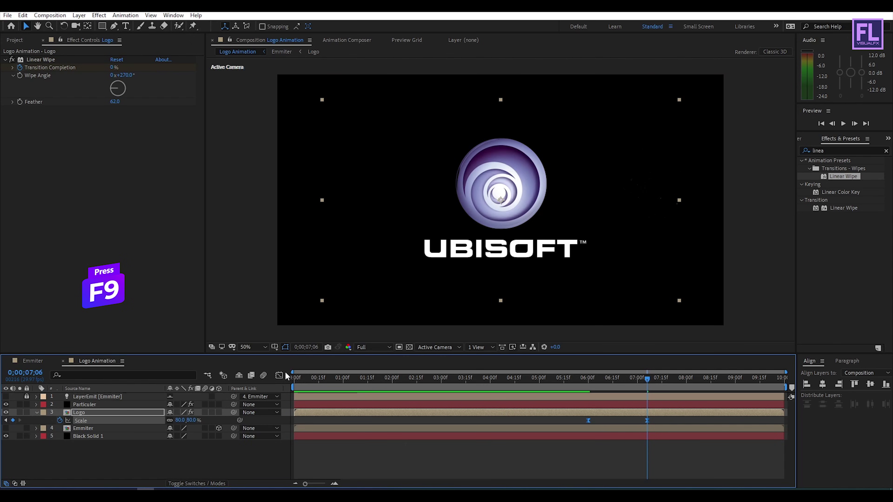
pyautogui.click(279, 376)
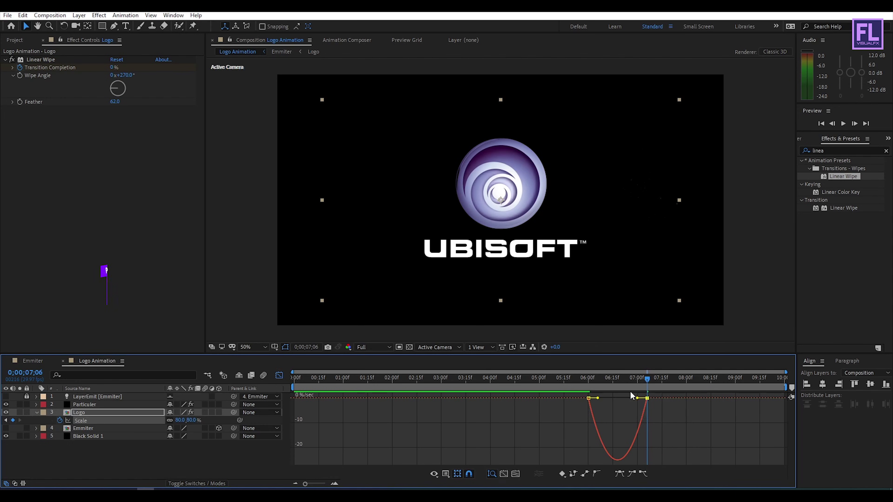
pyautogui.moveTo(637, 398); pyautogui.dragTo(648, 380)
pyautogui.click(587, 384)
pyautogui.click(279, 375)
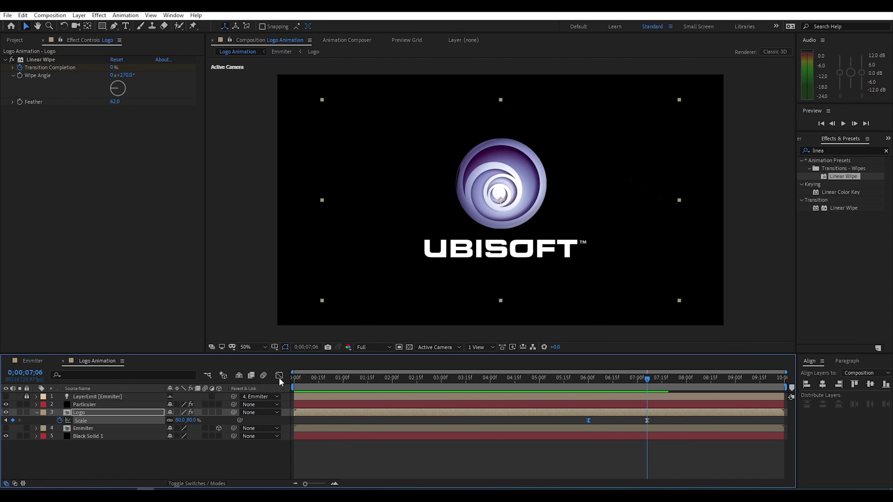
pyautogui.click(36, 413)
pyautogui.click(105, 457)
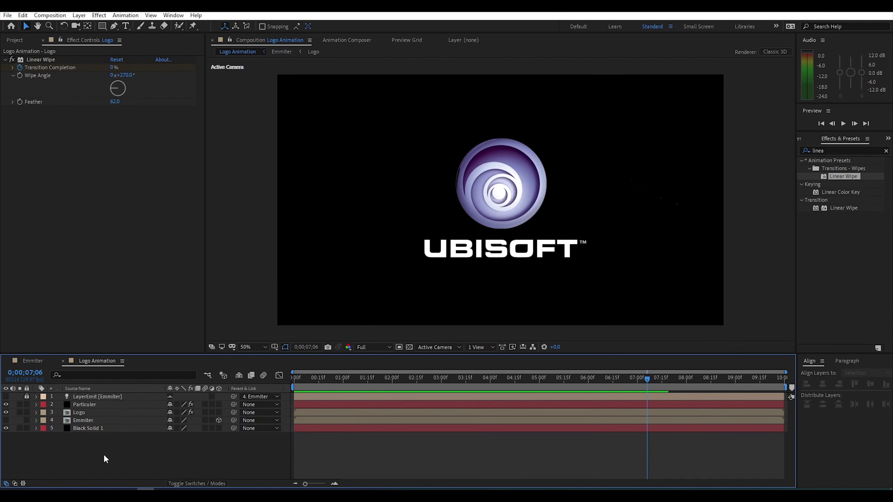
# Add a new text layer reading 'Ubisoft.com' in Montserrat SemiBold.
pyautogui.rightClick(104, 455)
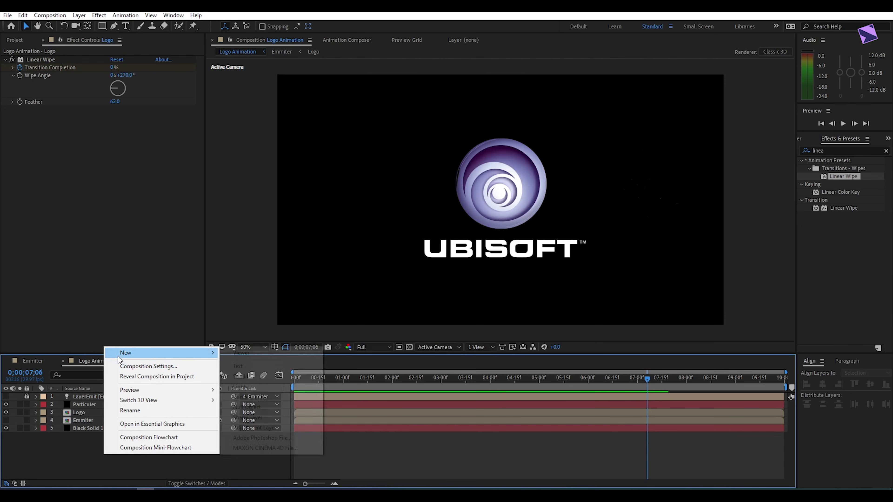
pyautogui.moveTo(133, 353)
pyautogui.click(233, 366)
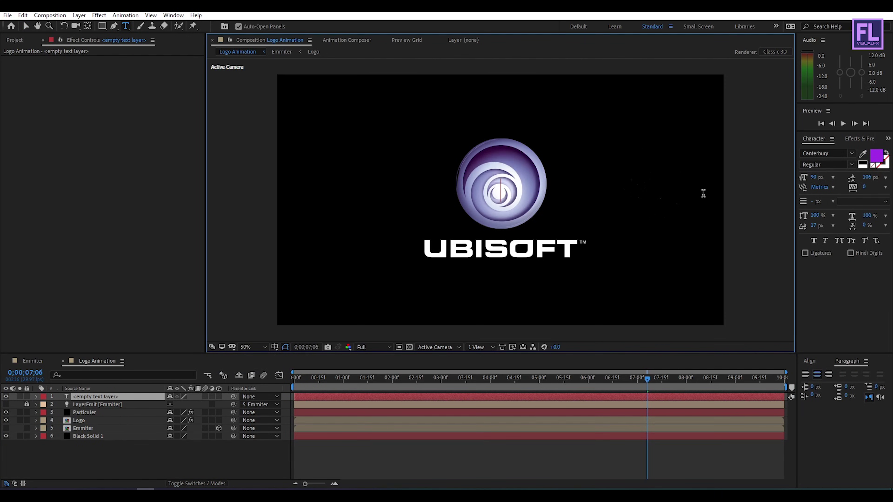
pyautogui.click(837, 151)
pyautogui.write('mon')
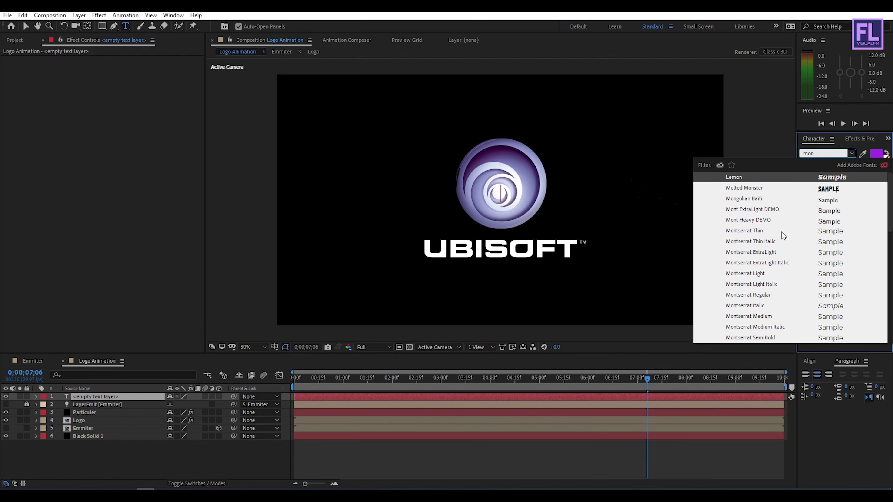
pyautogui.scroll(-2, 769, 331)
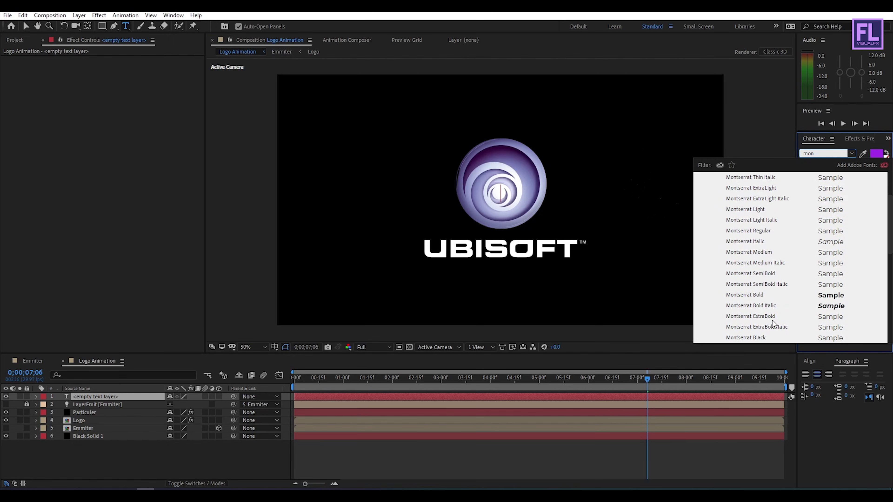
pyautogui.click(759, 284)
pyautogui.write('U')
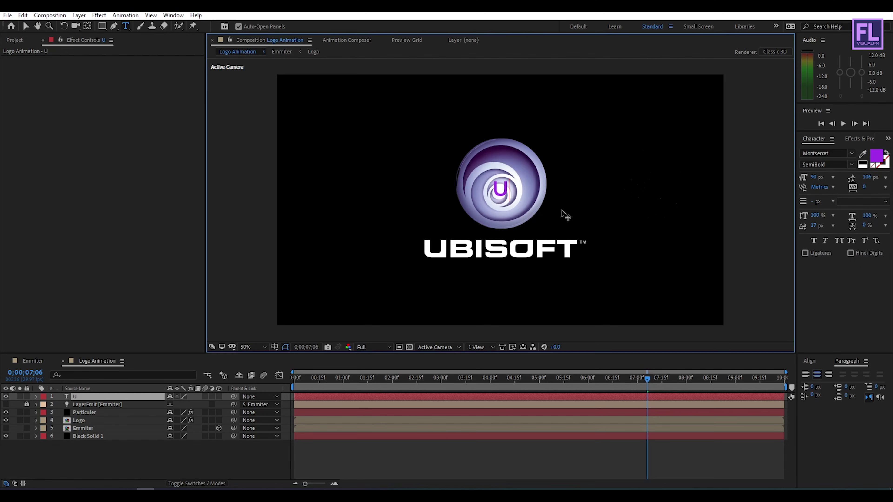
pyautogui.write('bisoft.com')
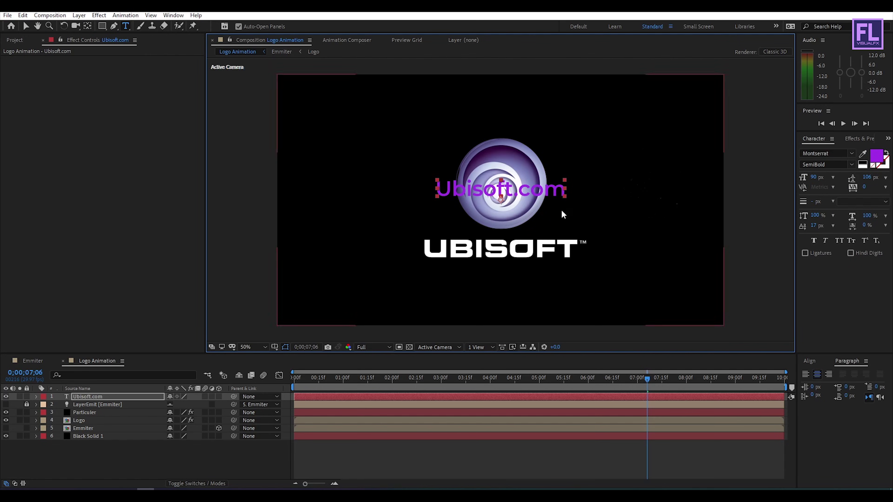
# Check the text colour in the colour picker, keeping the Ubisoft.com text white.
pyautogui.moveTo(565, 216); pyautogui.dragTo(555, 302)
pyautogui.click(875, 155)
pyautogui.click(303, 238)
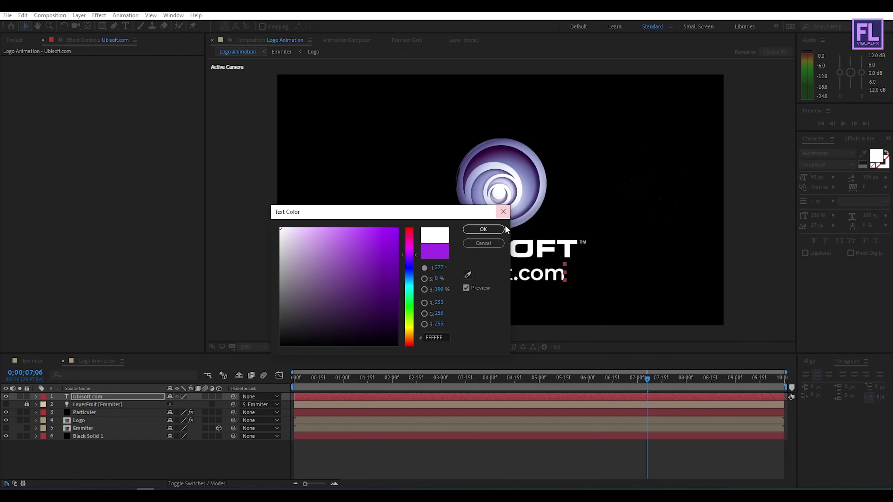
pyautogui.click(502, 211)
# Shrink the Ubisoft.com text and place it centred just below the UBISOFT wordmark.
pyautogui.moveTo(563, 267); pyautogui.dragTo(518, 281)
pyautogui.click(518, 281)
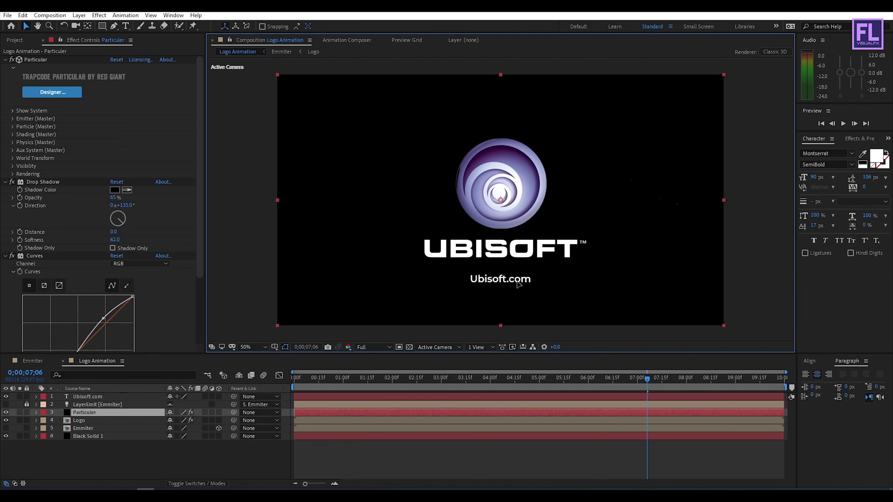
pyautogui.click(128, 397)
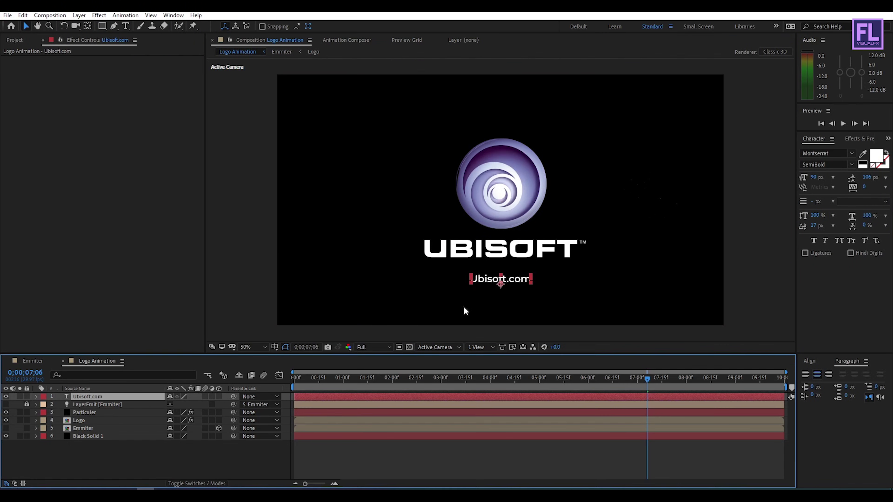
pyautogui.moveTo(516, 283); pyautogui.dragTo(518, 276)
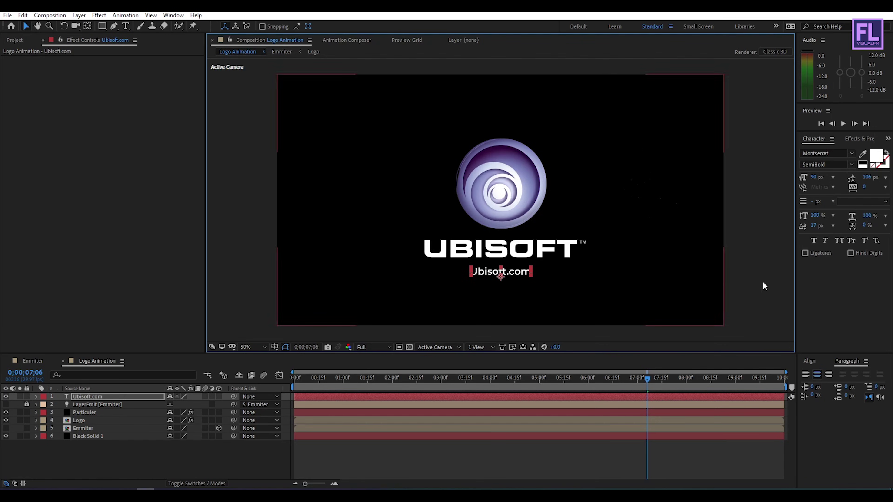
pyautogui.click(770, 274)
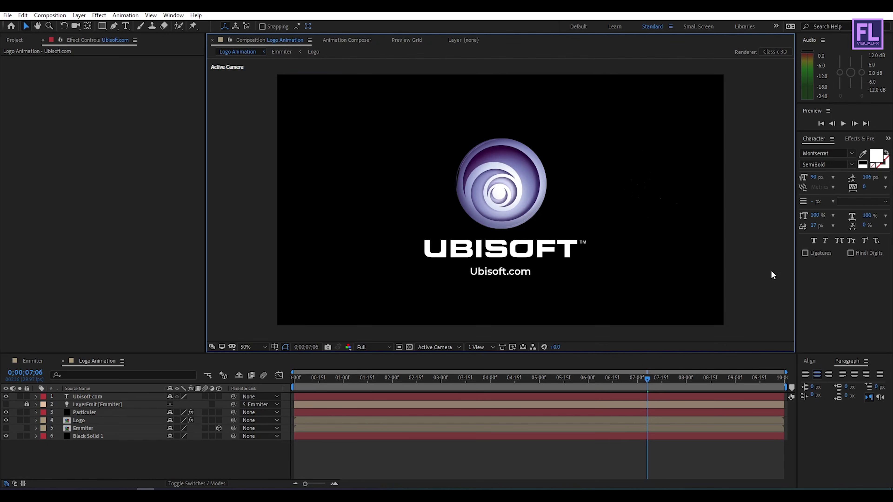
pyautogui.click(500, 271)
pyautogui.click(809, 361)
pyautogui.click(760, 246)
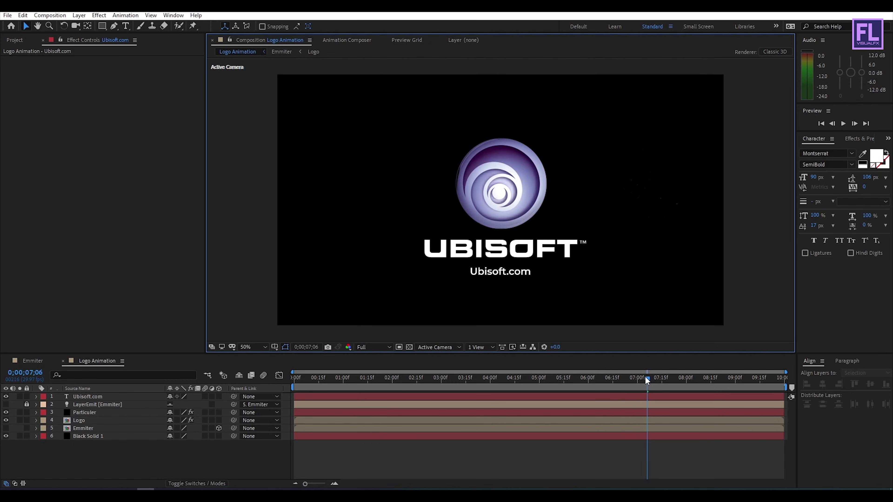
pyautogui.moveTo(645, 377); pyautogui.dragTo(587, 382)
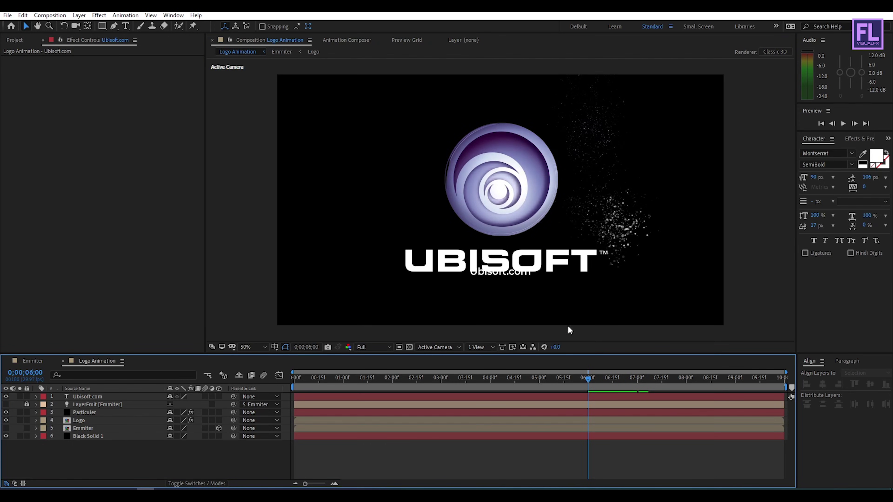
# Keyframe the text's Position, lower at 6;00 and rising beneath UBISOFT by about 6;07.
pyautogui.click(98, 396)
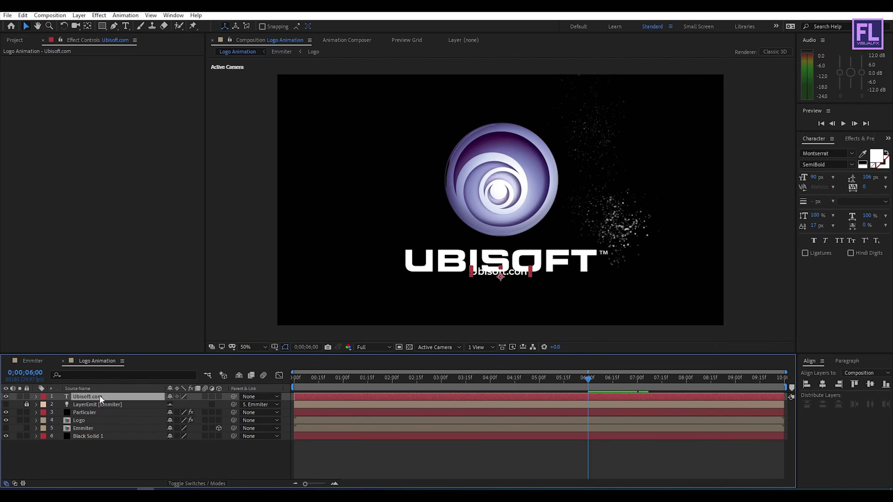
pyautogui.press('p')
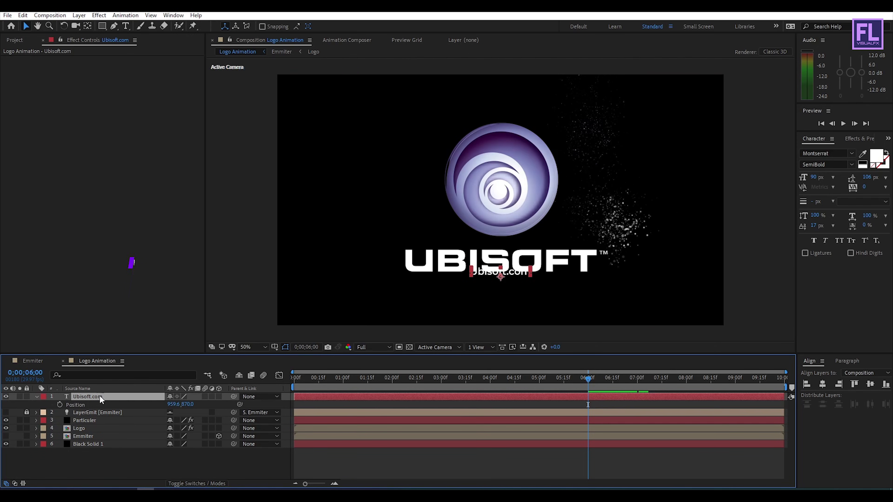
pyautogui.click(60, 405)
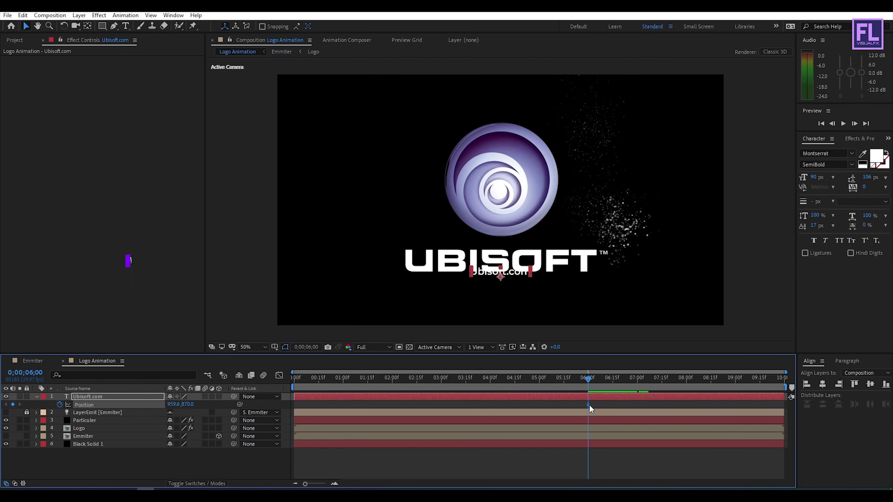
pyautogui.moveTo(588, 405); pyautogui.dragTo(642, 404)
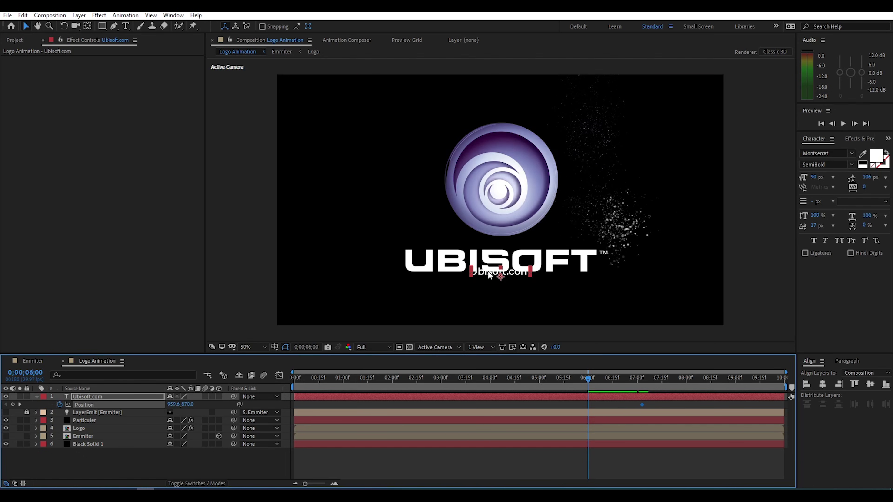
pyautogui.moveTo(491, 276); pyautogui.dragTo(490, 315)
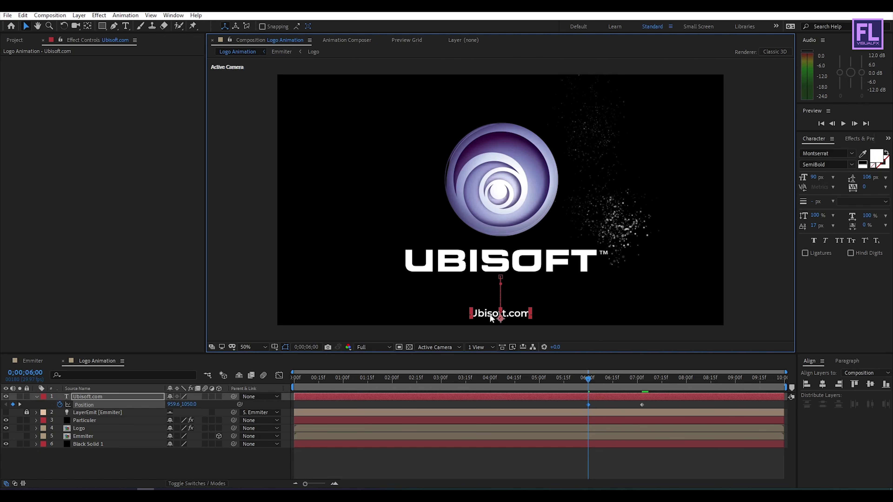
# Ease both Position keyframes and sharpen their speed curve in the Graph Editor.
pyautogui.moveTo(656, 405); pyautogui.dragTo(564, 403)
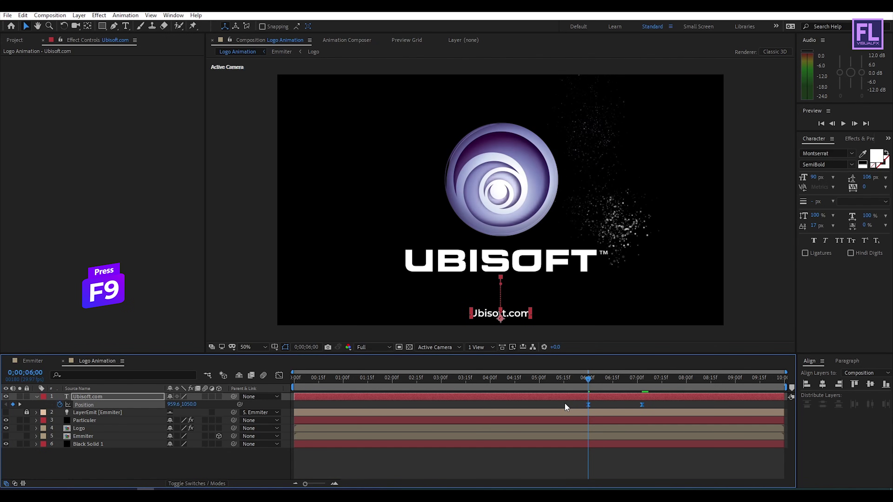
pyautogui.click(279, 375)
pyautogui.moveTo(676, 448); pyautogui.dragTo(601, 463)
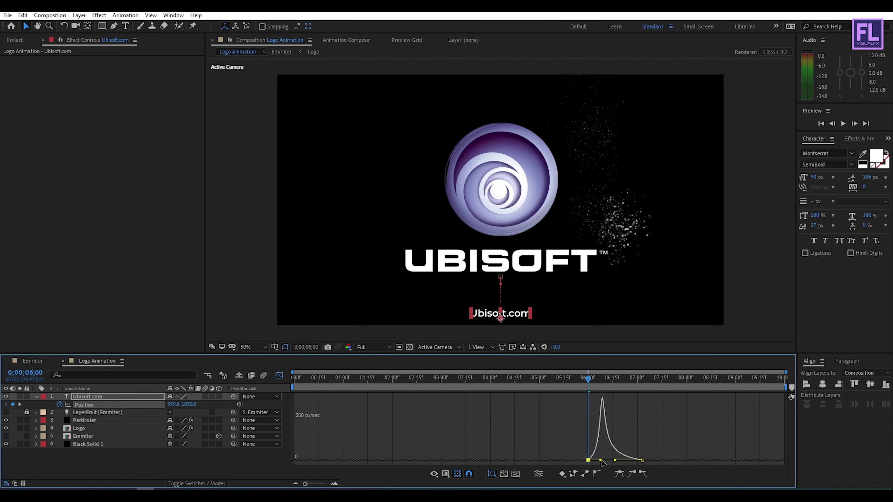
pyautogui.click(279, 376)
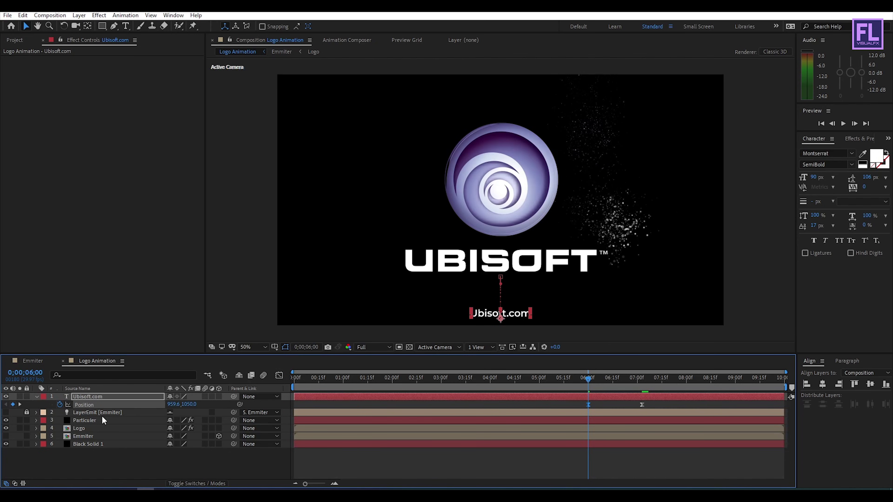
pyautogui.click(140, 403)
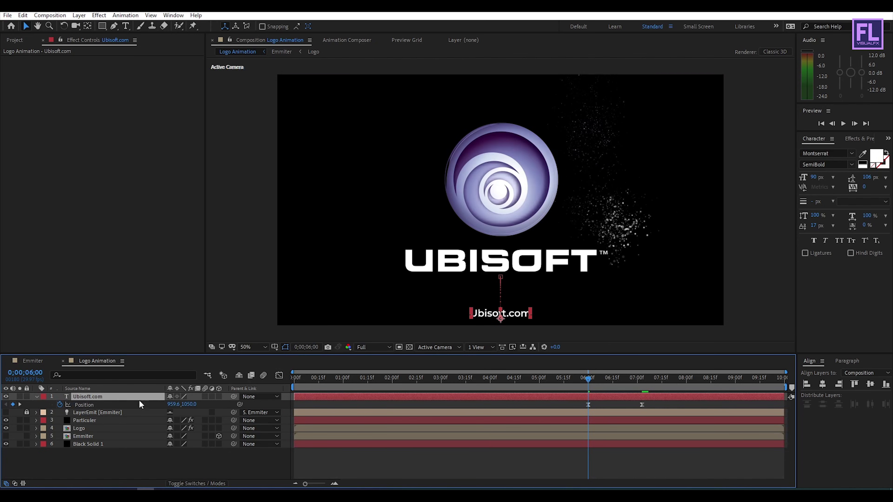
pyautogui.click(589, 385)
# Keyframe the text's Opacity from 0% at 6;00 to 100% a few frames later, with Easy Ease.
pyautogui.press('t')
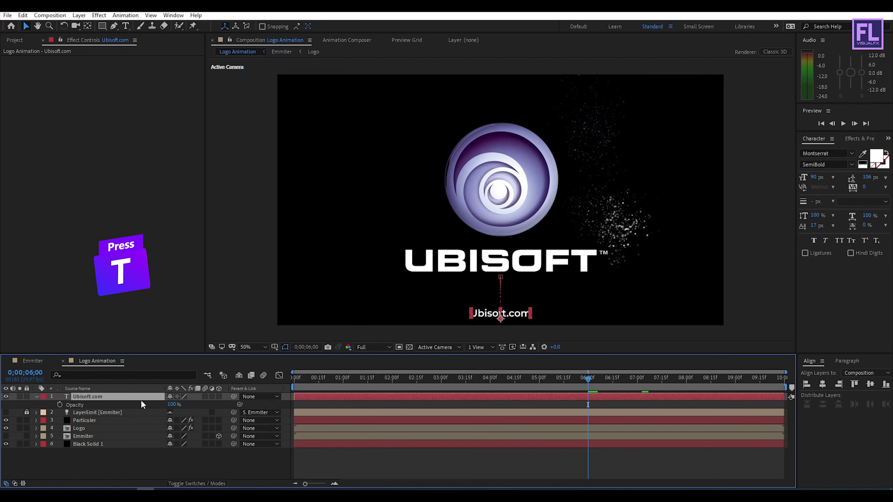
pyautogui.click(59, 405)
pyautogui.moveTo(171, 404); pyautogui.dragTo(98, 405)
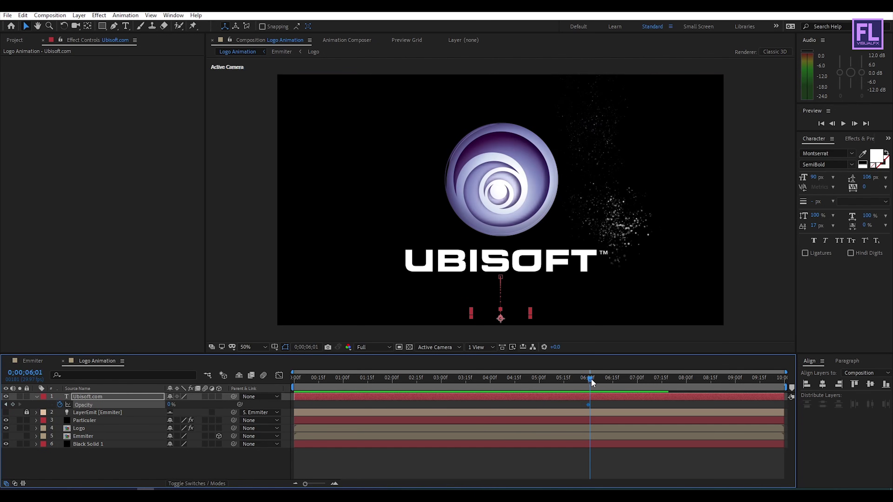
pyautogui.moveTo(590, 382); pyautogui.dragTo(611, 382)
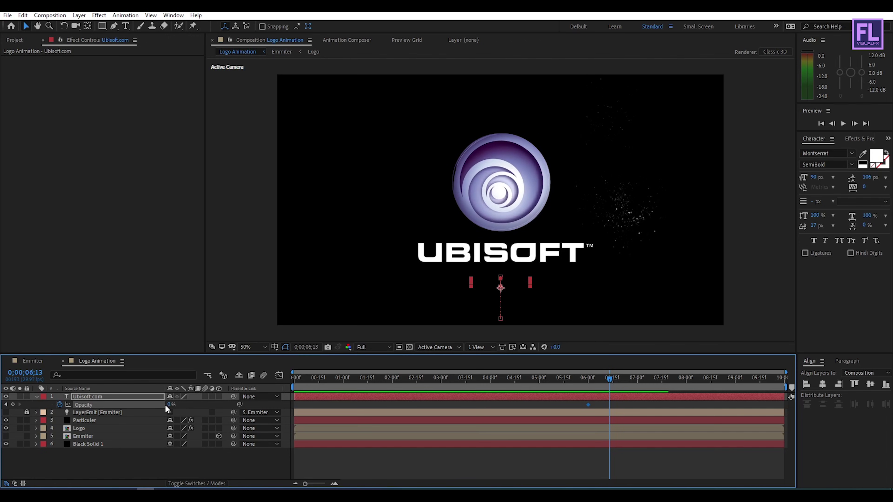
pyautogui.moveTo(169, 405); pyautogui.dragTo(204, 405)
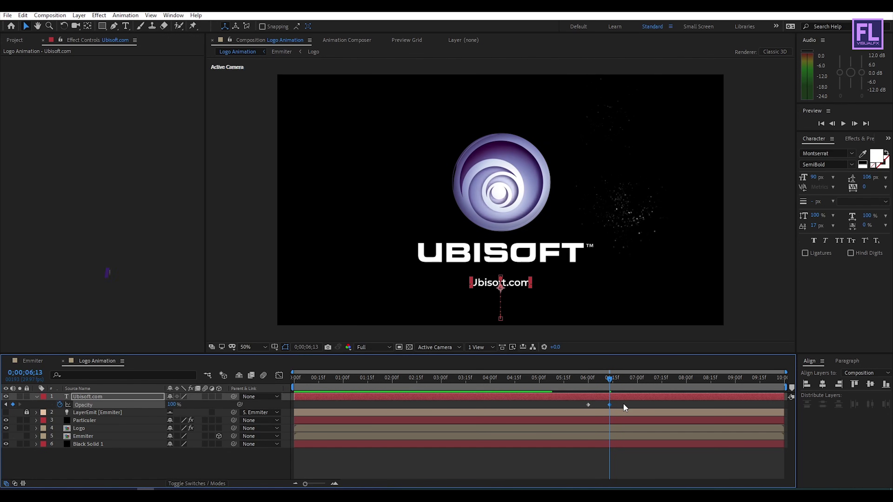
pyautogui.moveTo(623, 404); pyautogui.dragTo(563, 409)
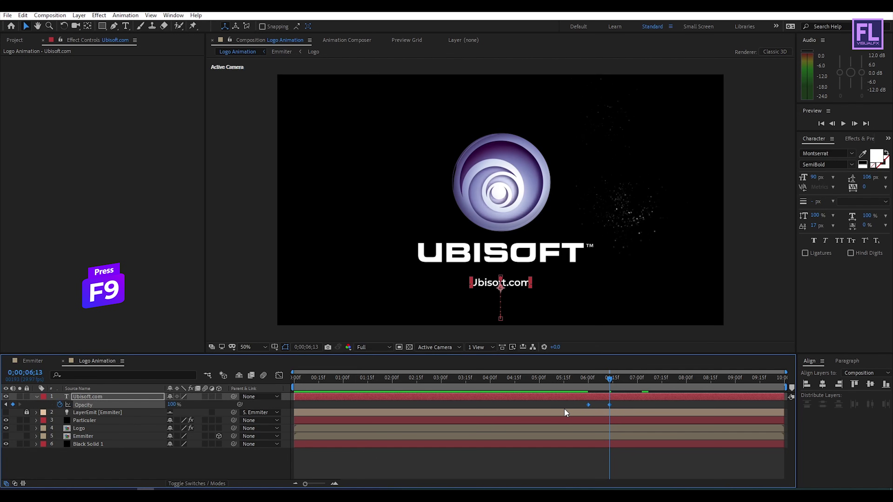
pyautogui.press('F9')
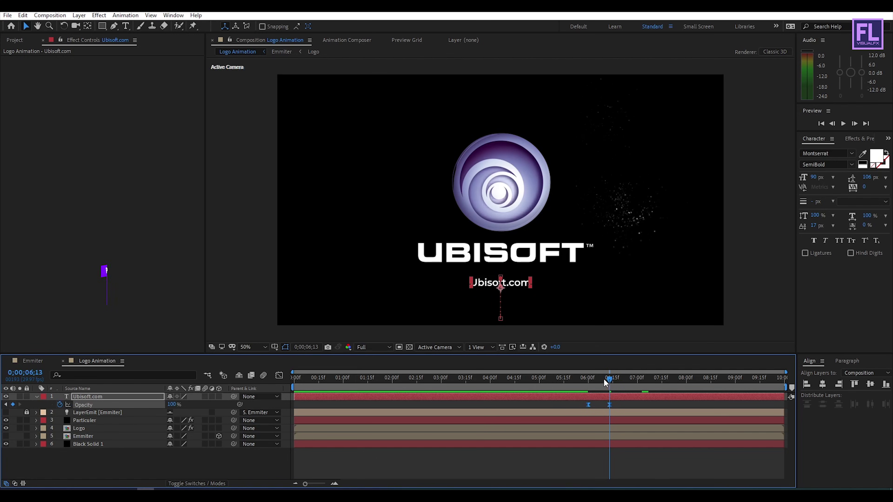
# Preview the fade-in and end the work area at about 7;23.
pyautogui.click(588, 381)
pyautogui.press('space')
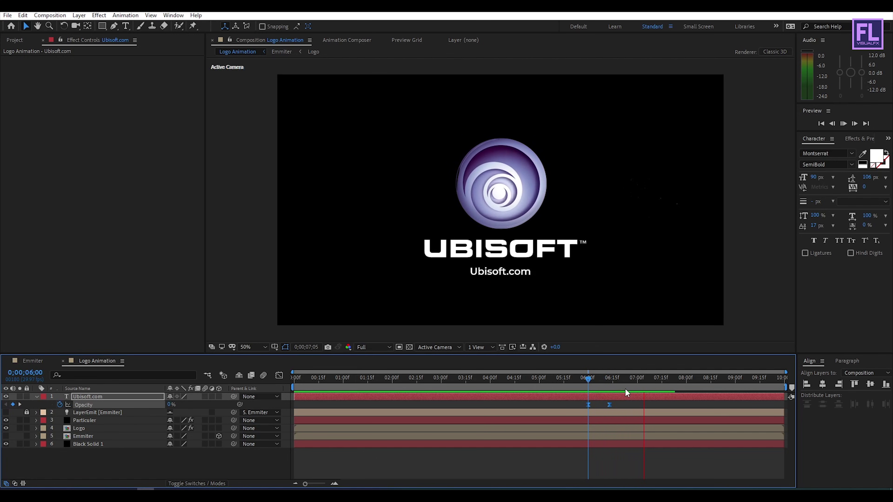
pyautogui.moveTo(625, 388); pyautogui.dragTo(563, 389)
pyautogui.press('space')
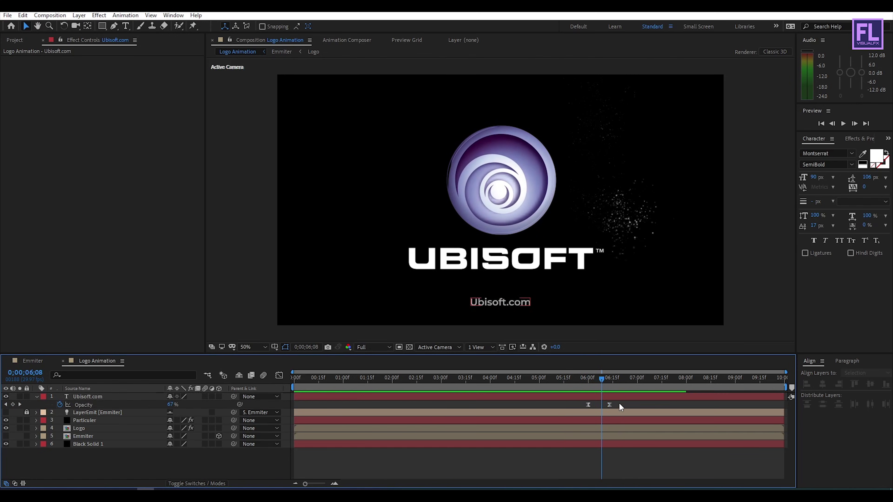
pyautogui.moveTo(619, 403); pyautogui.dragTo(648, 380)
pyautogui.press('n')
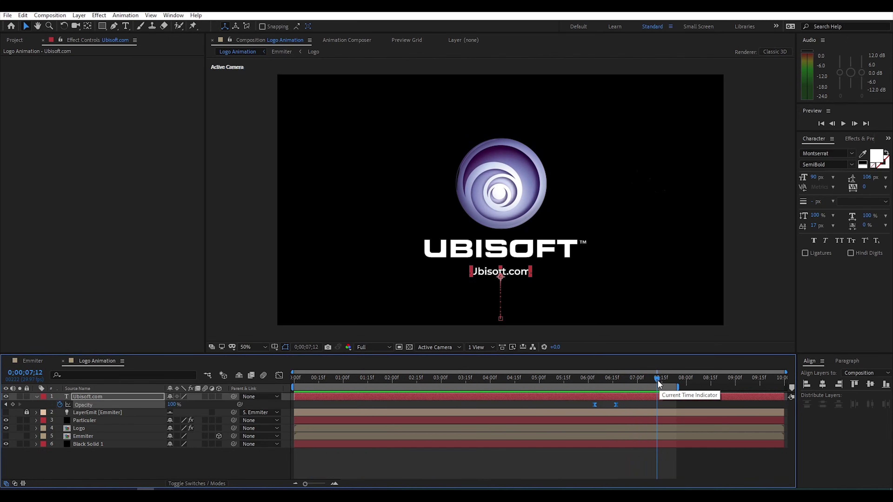
pyautogui.moveTo(659, 384); pyautogui.dragTo(187, 457)
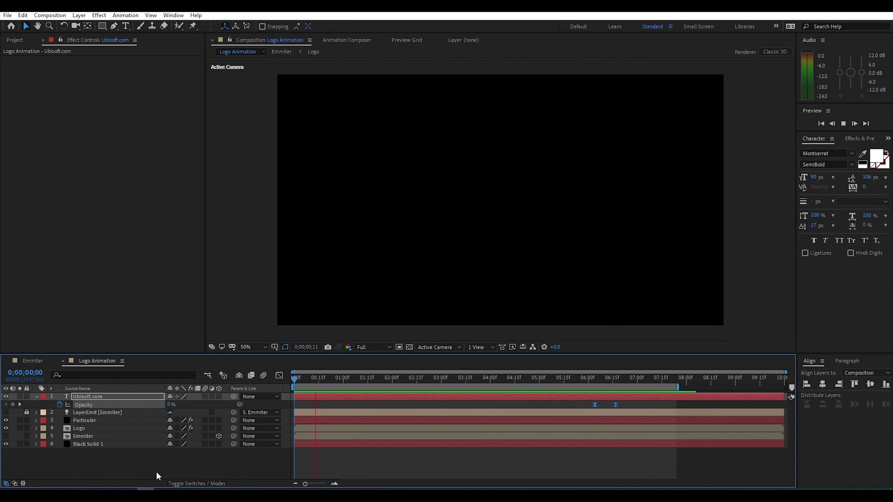